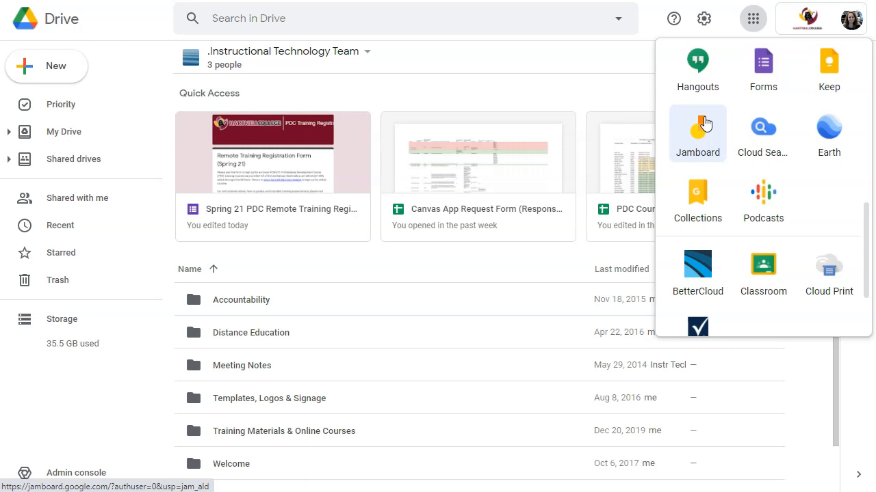
- Create a new jam in Google Jamboard and rename it "Professional Development Committee Meeting 1/6/2021"
{"action": "left_click", "coordinate": [703, 132]}
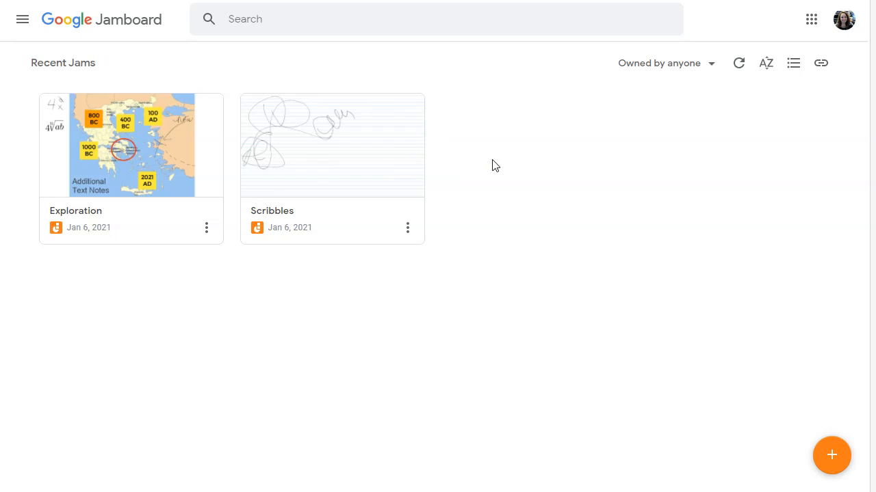
{"action": "left_click", "coordinate": [833, 457]}
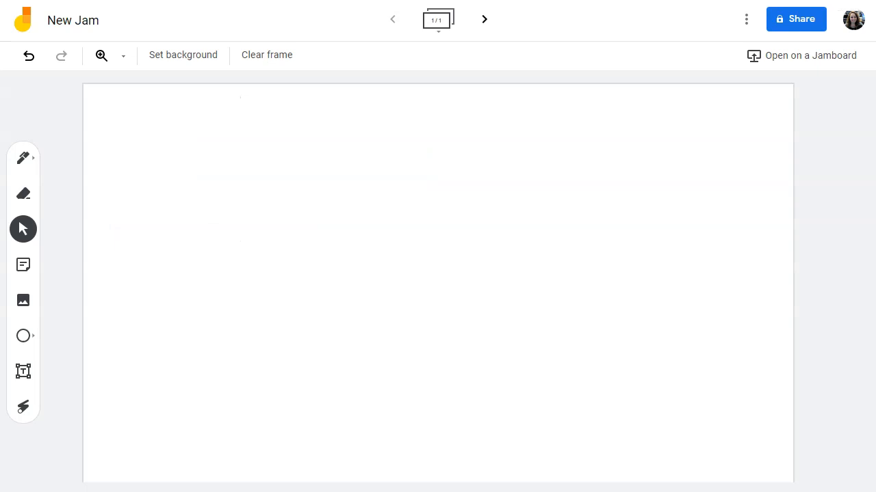
{"action": "left_click", "coordinate": [77, 21]}
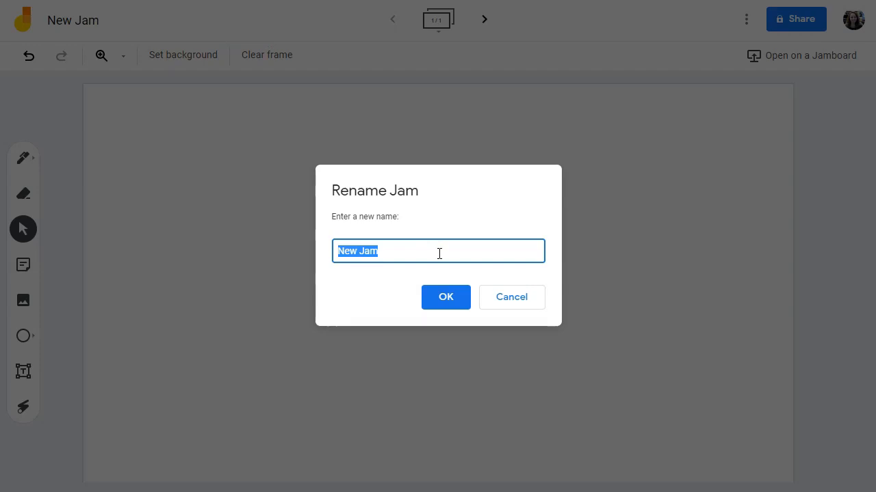
{"action": "key", "text": "ctrl+v"}
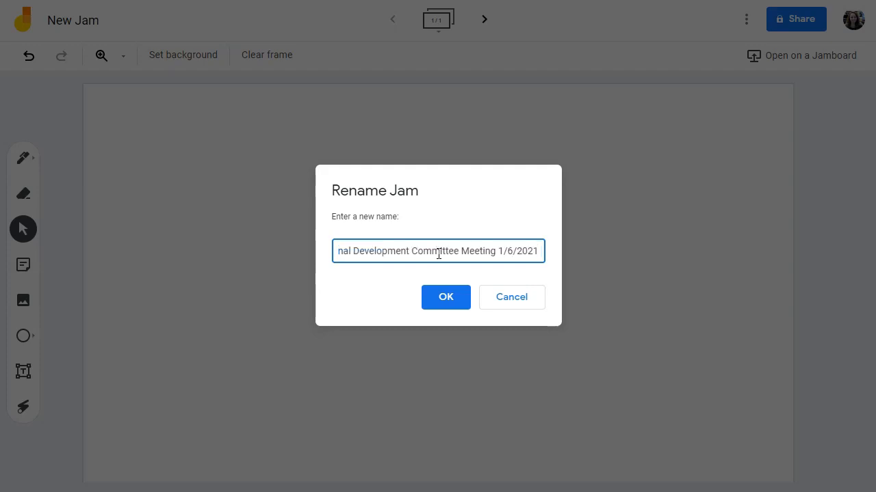
{"action": "left_click_drag", "start_coordinate": [439, 255], "coordinate": [309, 269]}
{"action": "left_click", "coordinate": [482, 253]}
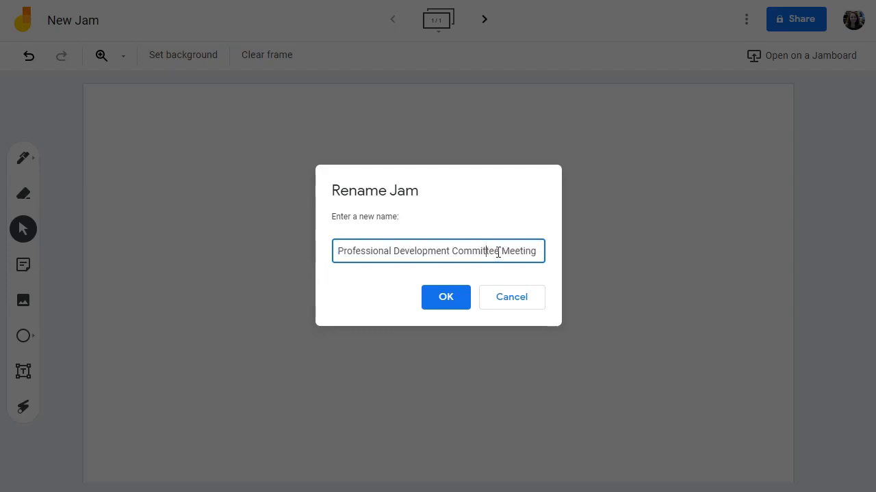
{"action": "left_click_drag", "start_coordinate": [498, 252], "coordinate": [555, 258]}
{"action": "left_click", "coordinate": [536, 251]}
{"action": "left_click", "coordinate": [457, 297]}
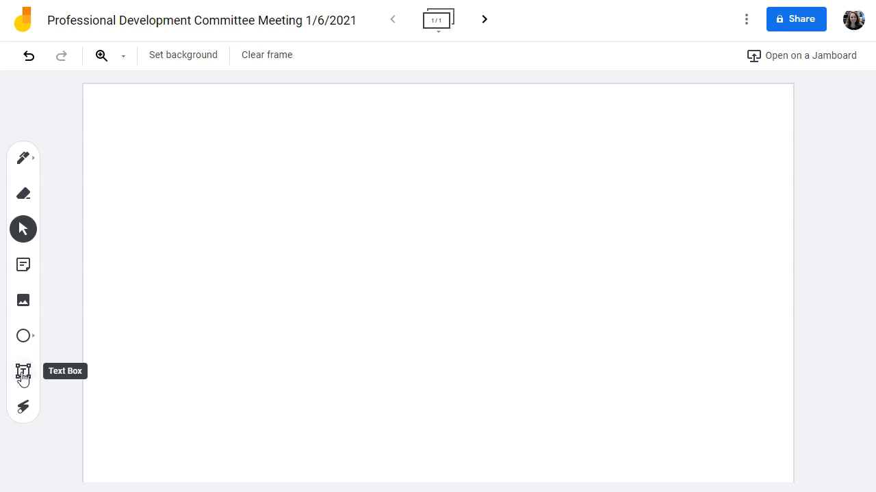
- Make several temporary laser strokes across the blank frame
{"action": "left_click", "coordinate": [23, 410]}
{"action": "mouse_move", "coordinate": [316, 193]}
{"action": "left_mouse_down"}
{"action": "mouse_move", "coordinate": [404, 191]}
{"action": "mouse_move", "coordinate": [726, 325]}
{"action": "left_mouse_up"}
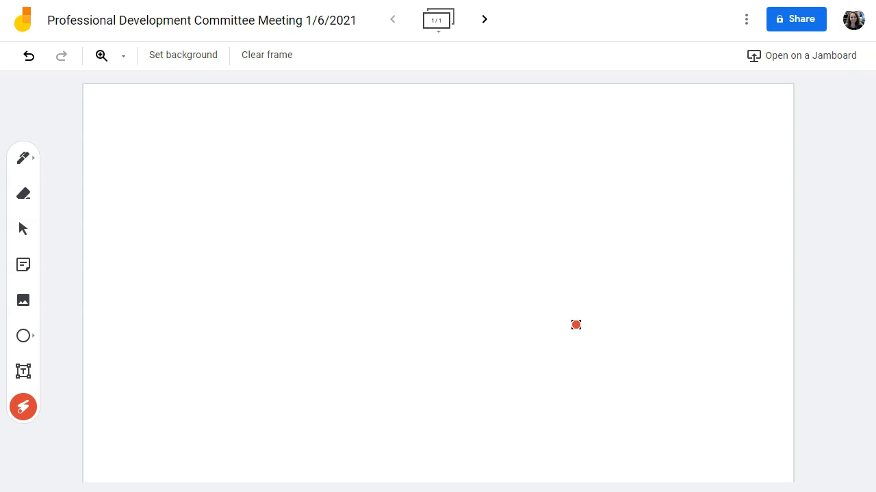
{"action": "left_click_drag", "start_coordinate": [226, 317], "coordinate": [524, 184]}
{"action": "mouse_move", "coordinate": [456, 168]}
{"action": "left_mouse_down"}
{"action": "mouse_move", "coordinate": [547, 219]}
{"action": "mouse_move", "coordinate": [545, 233]}
{"action": "left_mouse_up"}
- Try the dotted, ruled and blue graph backgrounds on the frame, one after another
{"action": "left_click", "coordinate": [187, 60]}
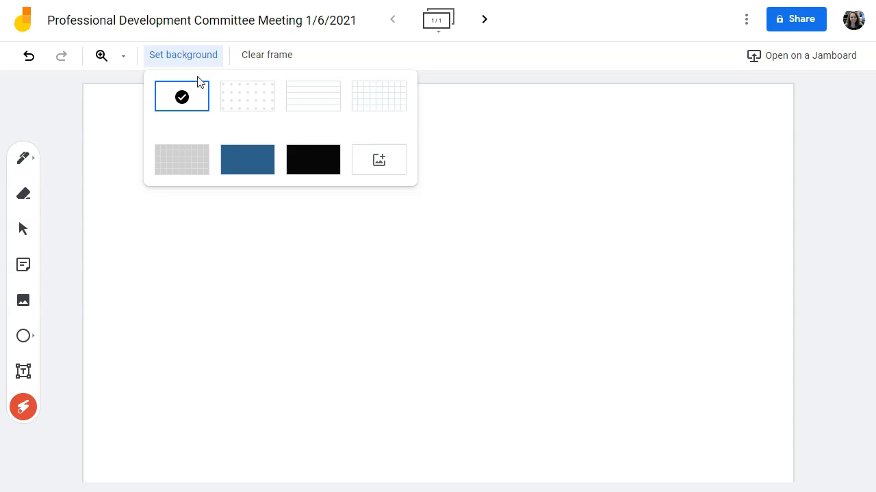
{"action": "left_click", "coordinate": [260, 97]}
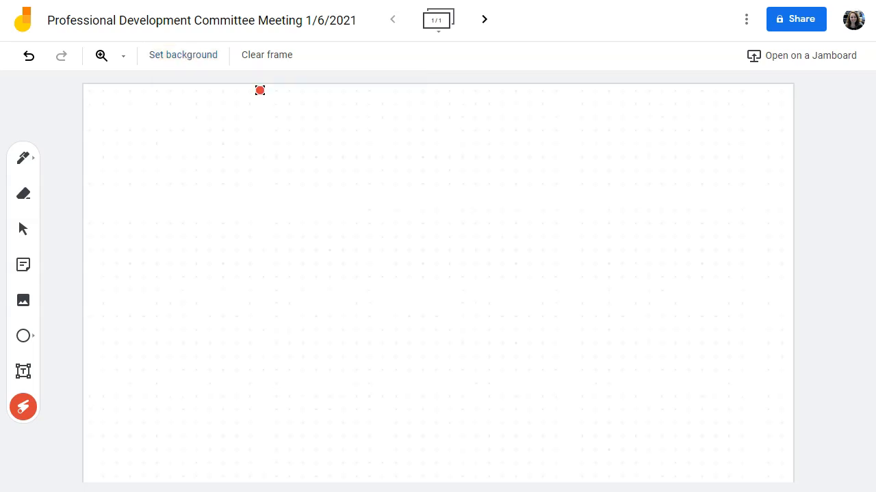
{"action": "left_click", "coordinate": [205, 63]}
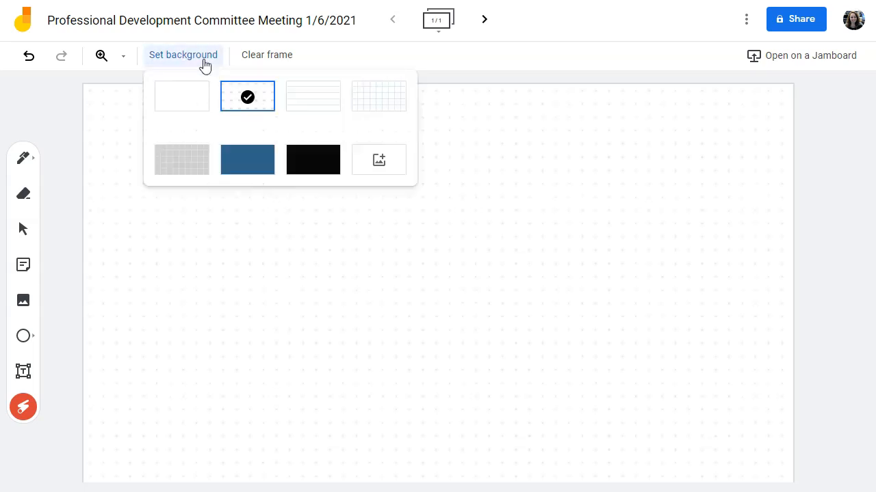
{"action": "left_click", "coordinate": [322, 95]}
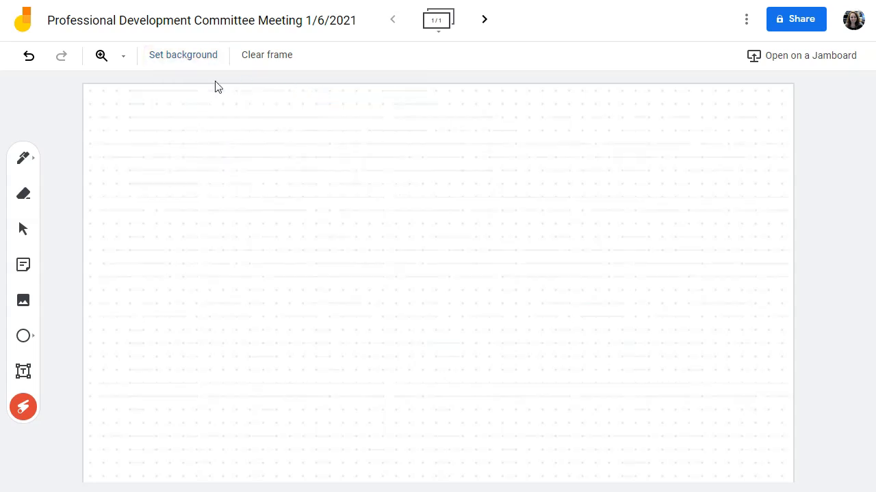
{"action": "left_click", "coordinate": [194, 65]}
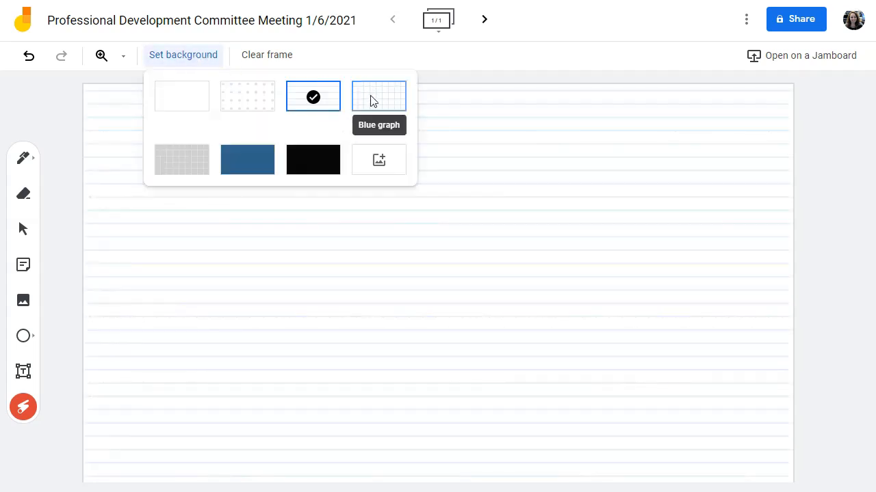
{"action": "left_click", "coordinate": [373, 101]}
- Try the gray graph, solid blue and solid black backgrounds on the frame, one after another
{"action": "left_click", "coordinate": [182, 60]}
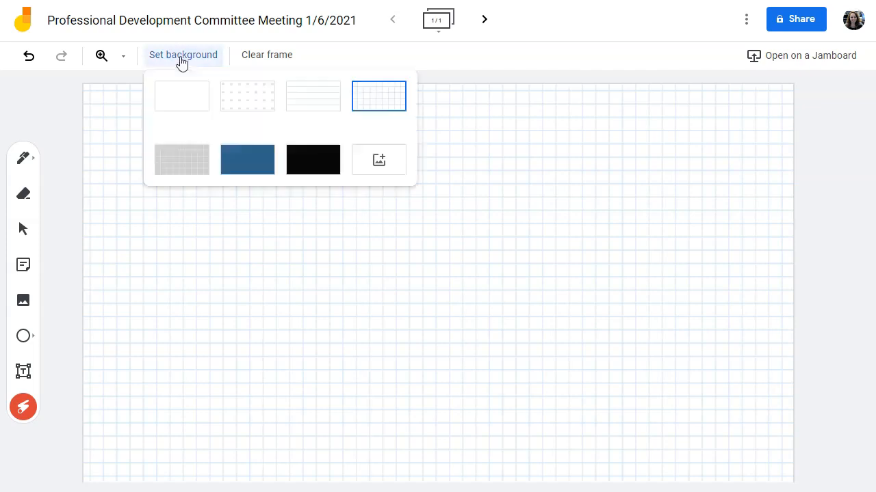
{"action": "left_click", "coordinate": [180, 169]}
{"action": "left_click", "coordinate": [202, 54]}
{"action": "left_click", "coordinate": [262, 170]}
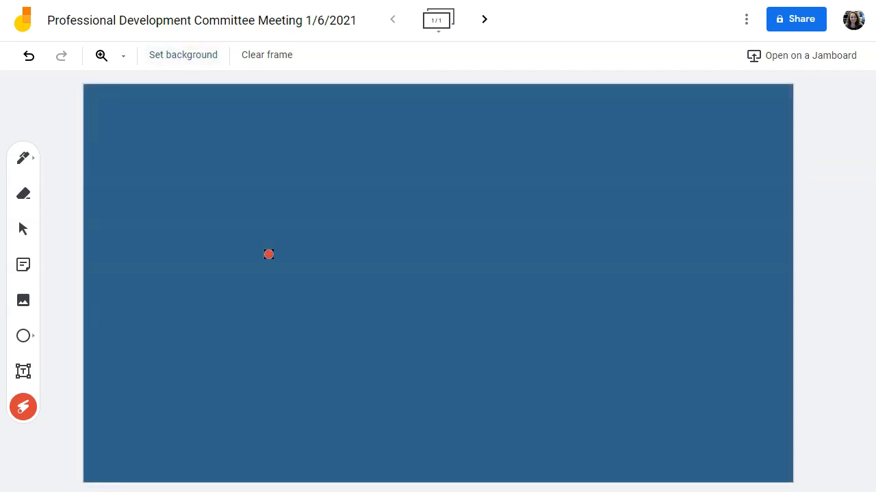
{"action": "left_click", "coordinate": [205, 56]}
{"action": "left_click", "coordinate": [313, 159]}
- Search Google images for "map of california" and set the county outline map with one red northern county as the frame background
{"action": "left_click", "coordinate": [215, 58]}
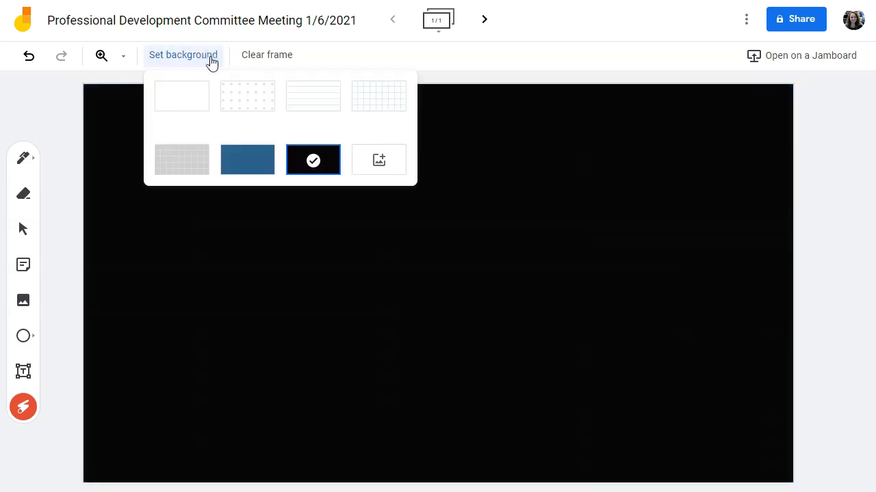
{"action": "left_click", "coordinate": [394, 168]}
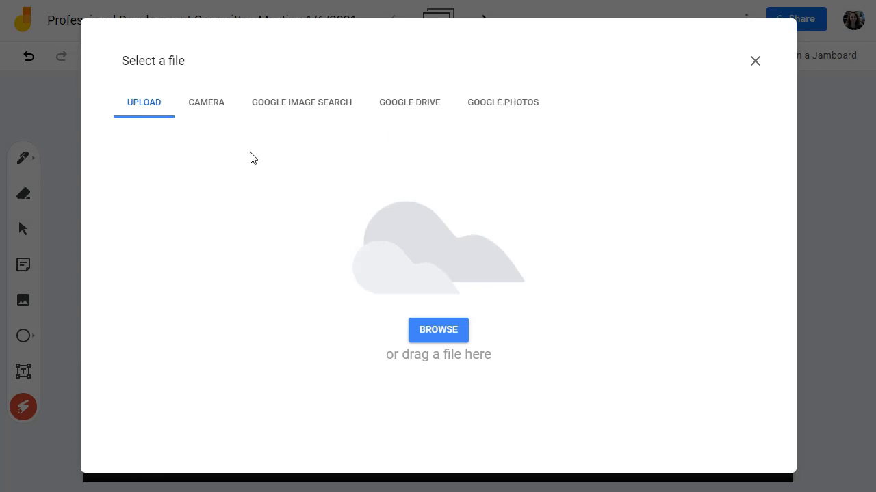
{"action": "left_click", "coordinate": [300, 107]}
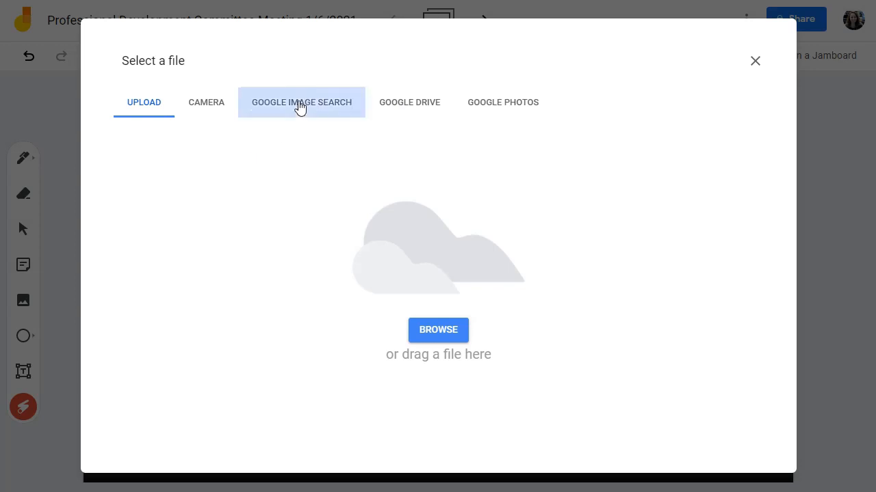
{"action": "type", "text": "map of california"}
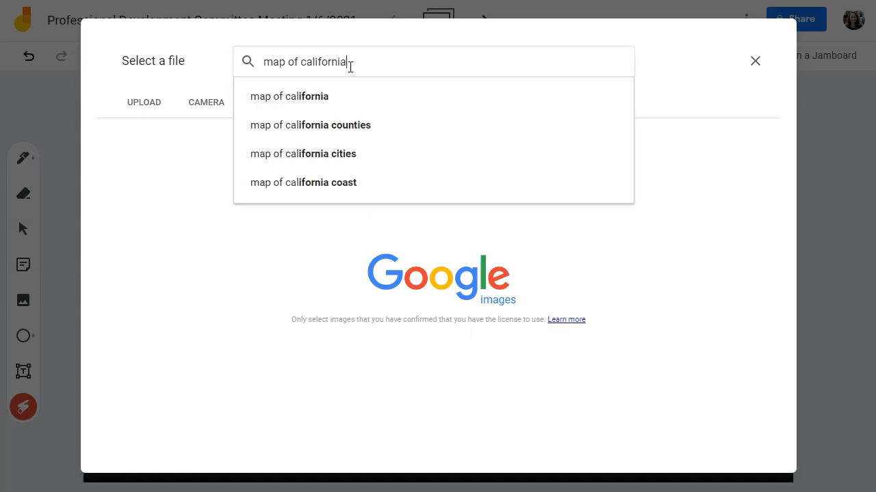
{"action": "key", "text": "Return"}
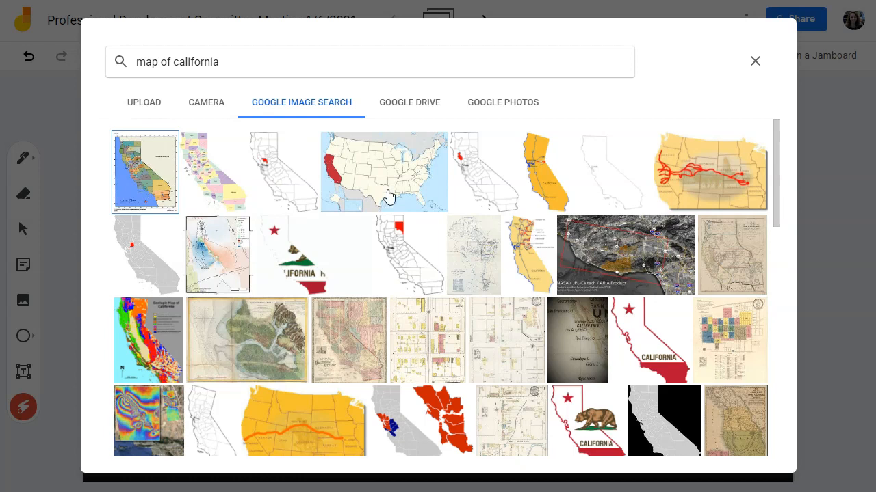
{"action": "left_click", "coordinate": [466, 180]}
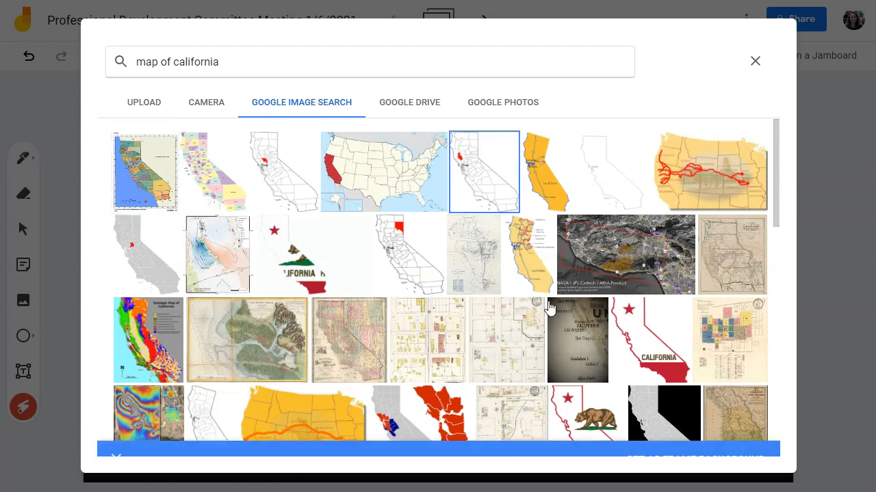
{"action": "left_click", "coordinate": [690, 439]}
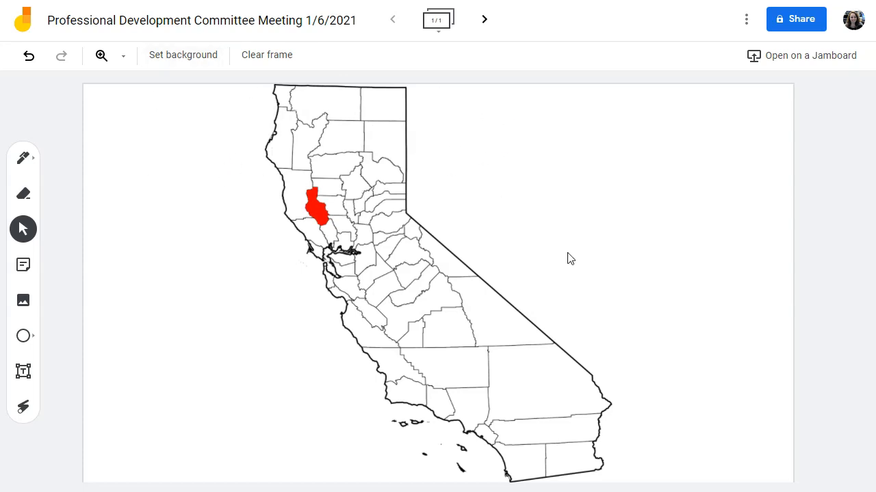
- Draw a black pen arrow toward the red county, circles around it, and a rough smiley face east of the map
{"action": "left_click", "coordinate": [24, 159]}
{"action": "left_click", "coordinate": [25, 160]}
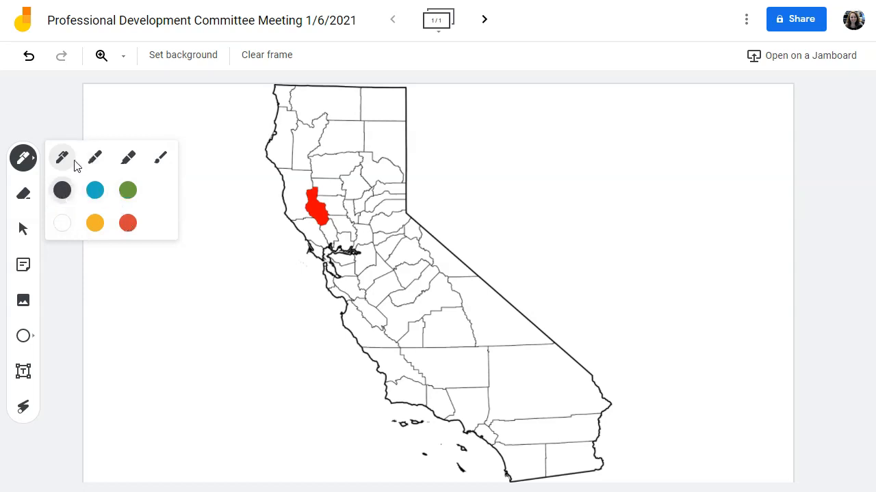
{"action": "mouse_move", "coordinate": [191, 173]}
{"action": "left_mouse_down"}
{"action": "mouse_move", "coordinate": [271, 188]}
{"action": "mouse_move", "coordinate": [267, 182]}
{"action": "mouse_move", "coordinate": [265, 199]}
{"action": "left_mouse_up"}
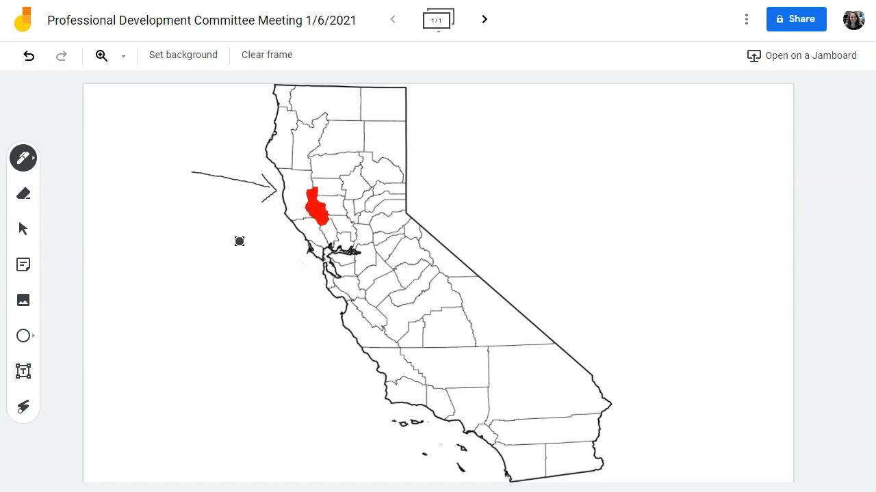
{"action": "mouse_move", "coordinate": [319, 171]}
{"action": "left_mouse_down"}
{"action": "mouse_move", "coordinate": [347, 243]}
{"action": "mouse_move", "coordinate": [288, 218]}
{"action": "mouse_move", "coordinate": [321, 256]}
{"action": "mouse_move", "coordinate": [311, 173]}
{"action": "mouse_move", "coordinate": [301, 234]}
{"action": "left_mouse_up"}
{"action": "mouse_move", "coordinate": [525, 226]}
{"action": "left_mouse_down"}
{"action": "mouse_move", "coordinate": [506, 192]}
{"action": "mouse_move", "coordinate": [592, 233]}
{"action": "left_mouse_up"}
{"action": "mouse_move", "coordinate": [540, 190]}
{"action": "left_mouse_down"}
{"action": "mouse_move", "coordinate": [530, 206]}
{"action": "mouse_move", "coordinate": [548, 217]}
{"action": "left_mouse_up"}
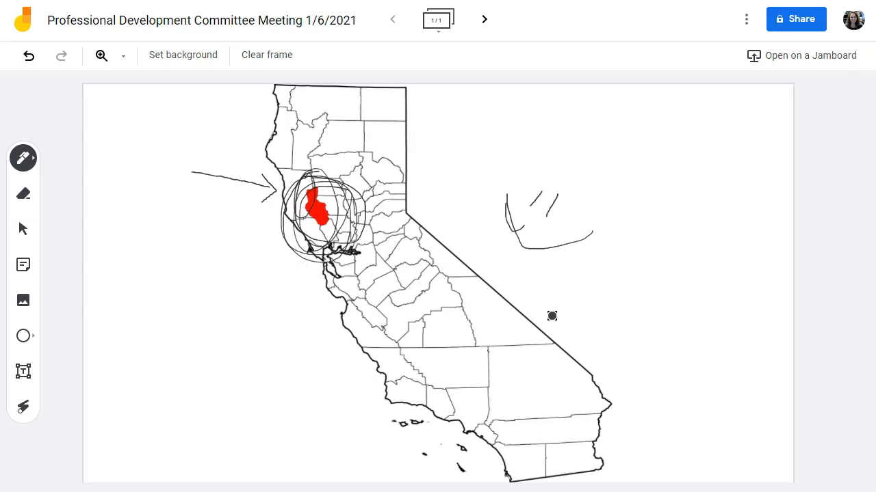
- Erase the smiley face, the circles and the arrow from the frame, leaving only the map background
{"action": "left_click", "coordinate": [23, 198]}
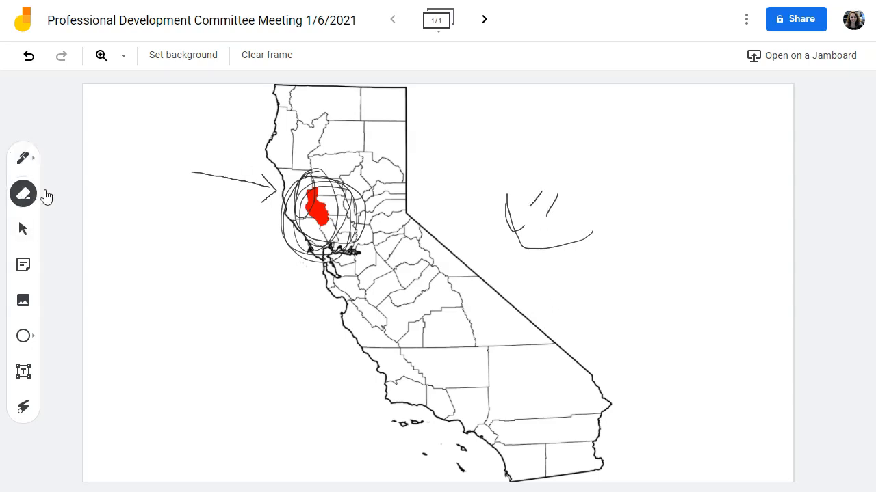
{"action": "mouse_move", "coordinate": [523, 238]}
{"action": "left_mouse_down"}
{"action": "mouse_move", "coordinate": [511, 226]}
{"action": "mouse_move", "coordinate": [527, 174]}
{"action": "mouse_move", "coordinate": [524, 209]}
{"action": "mouse_move", "coordinate": [485, 245]}
{"action": "mouse_move", "coordinate": [550, 234]}
{"action": "left_mouse_up"}
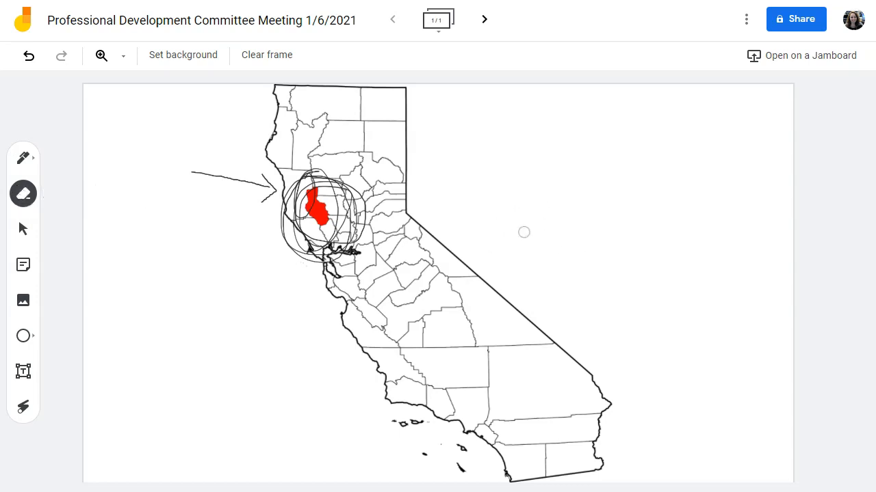
{"action": "mouse_move", "coordinate": [395, 221]}
{"action": "left_mouse_down"}
{"action": "mouse_move", "coordinate": [318, 212]}
{"action": "mouse_move", "coordinate": [301, 192]}
{"action": "mouse_move", "coordinate": [210, 171]}
{"action": "mouse_move", "coordinate": [363, 236]}
{"action": "mouse_move", "coordinate": [314, 256]}
{"action": "mouse_move", "coordinate": [329, 257]}
{"action": "mouse_move", "coordinate": [297, 245]}
{"action": "left_mouse_up"}
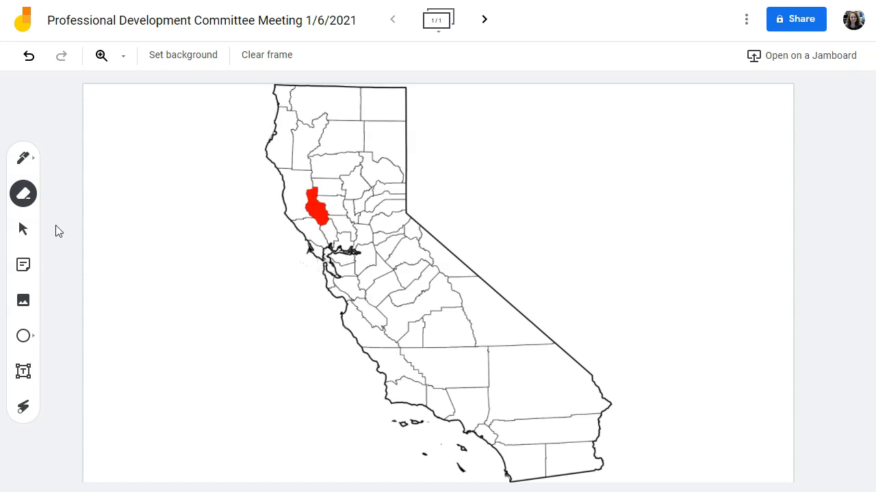
{"action": "left_click", "coordinate": [32, 156]}
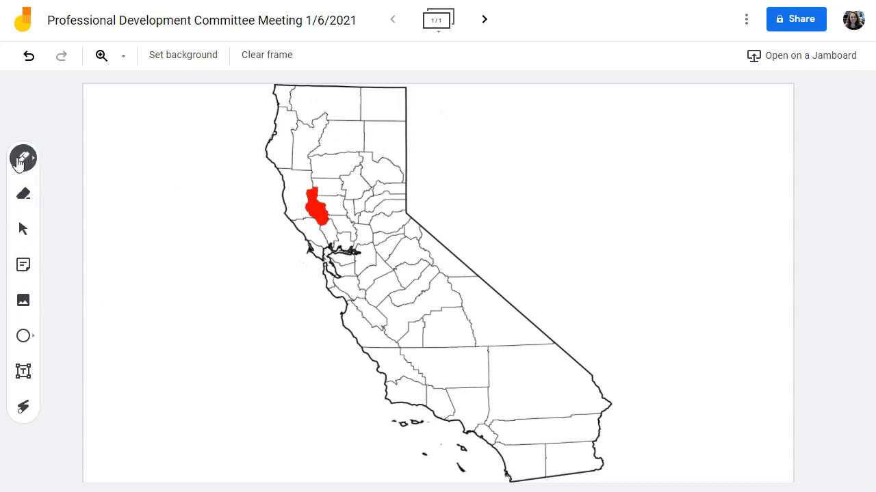
{"action": "left_click", "coordinate": [24, 158]}
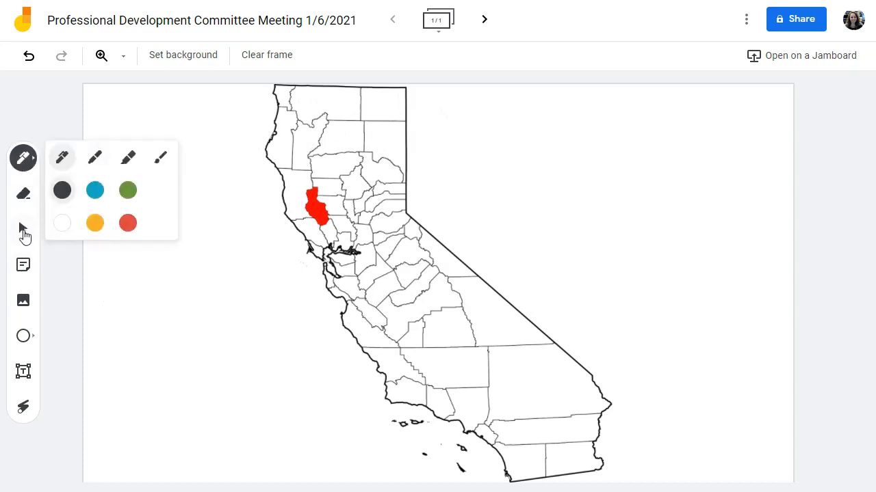
- Add a yellow sticky note reading "1800s" to the frame and dismiss the additional blank note
{"action": "left_click", "coordinate": [24, 265]}
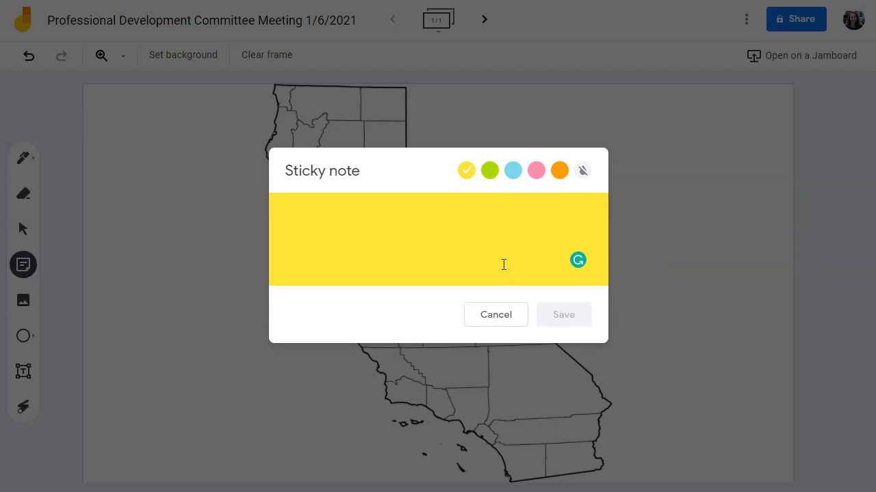
{"action": "type", "text": "1800s"}
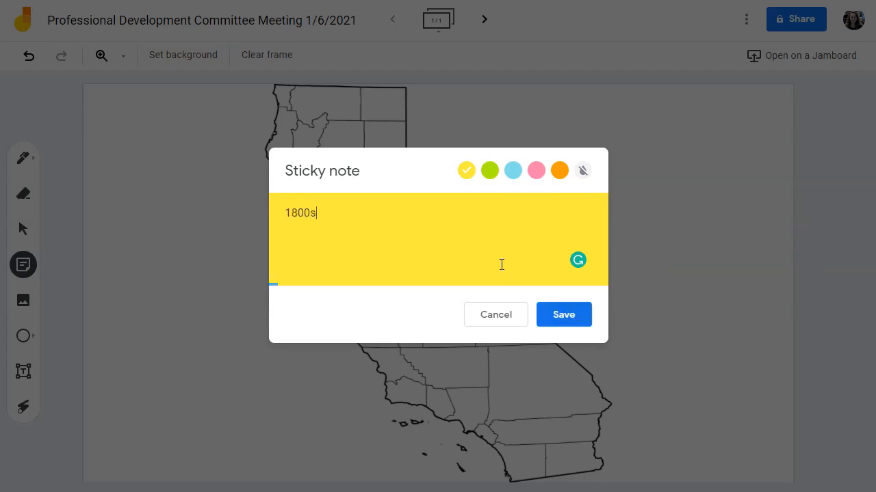
{"action": "left_click", "coordinate": [561, 315]}
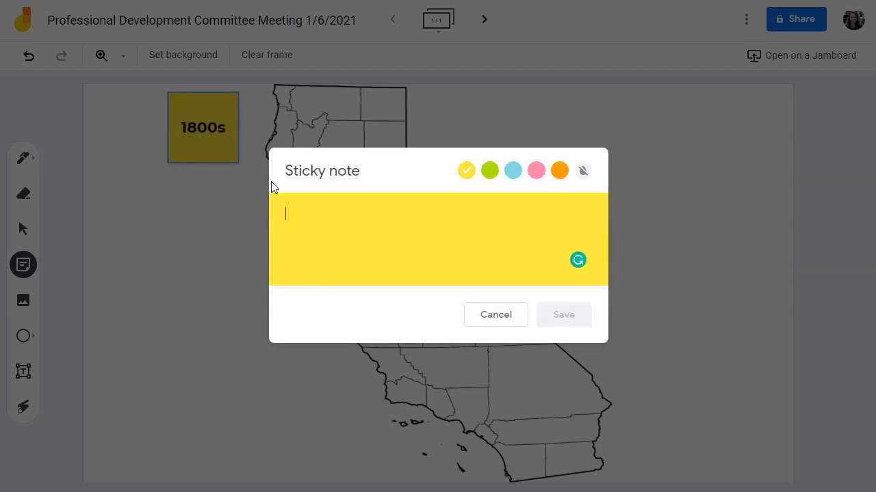
{"action": "left_click", "coordinate": [488, 319]}
- Move the "1800s" sticky note beside the California coast, southwest of the red county, and rotate it until nearly upright
{"action": "left_click_drag", "start_coordinate": [205, 130], "coordinate": [201, 264]}
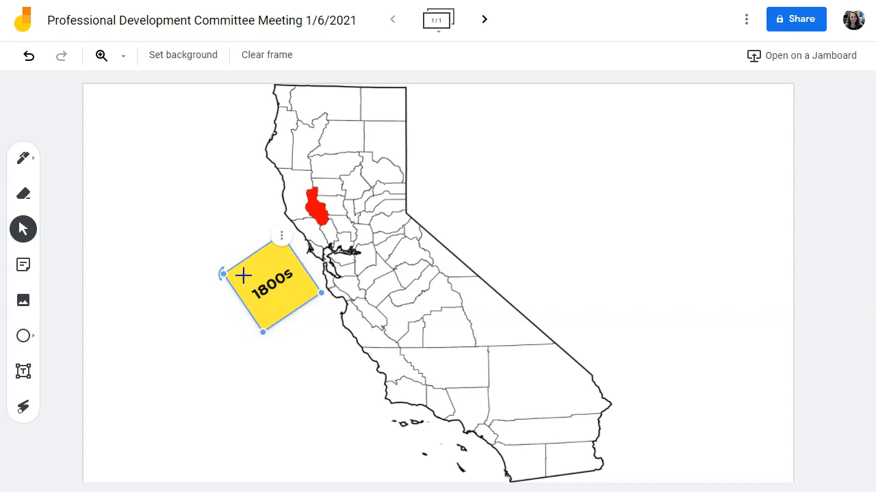
{"action": "left_click_drag", "start_coordinate": [292, 280], "coordinate": [271, 263]}
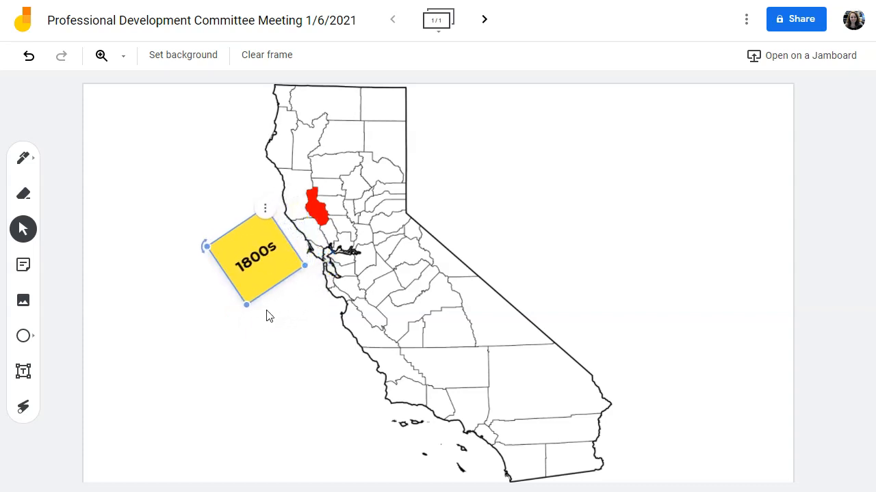
{"action": "left_click_drag", "start_coordinate": [208, 240], "coordinate": [217, 221]}
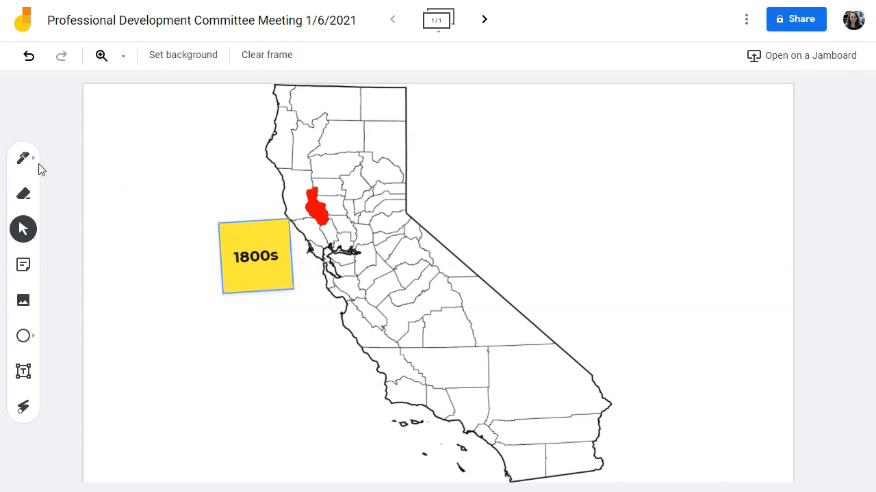
- Add a yellow sticky note reading "Enter text here!", then place it east of the map and enlarge it
{"action": "left_click", "coordinate": [25, 266]}
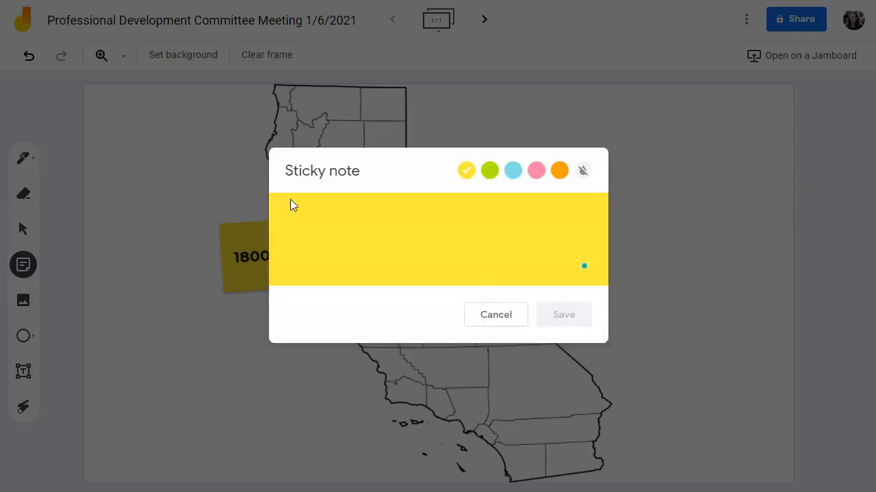
{"action": "type", "text": "Enter text here!"}
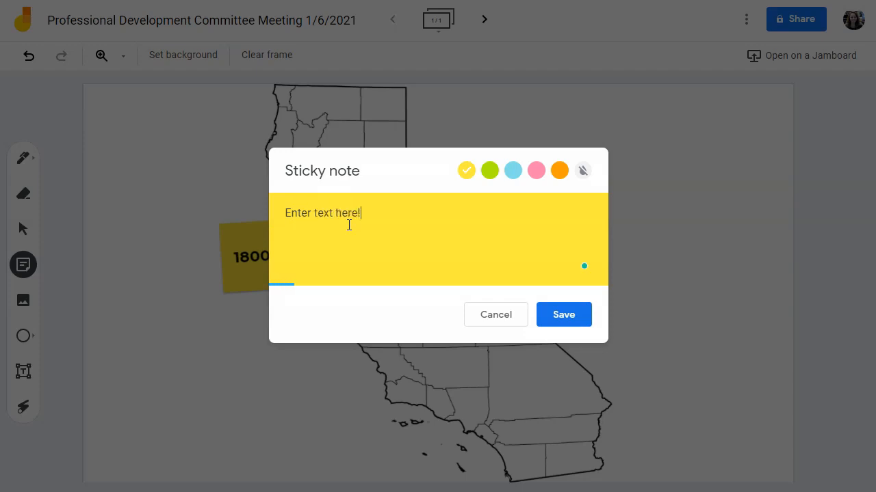
{"action": "left_click", "coordinate": [563, 314]}
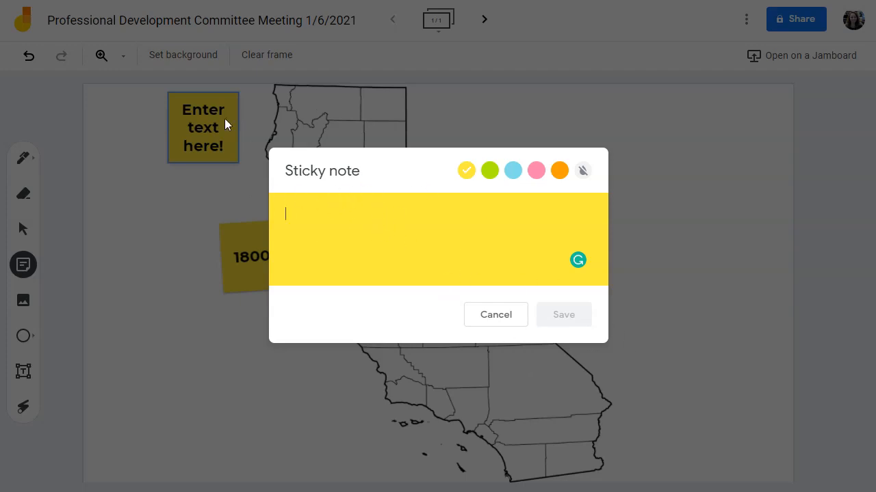
{"action": "left_click", "coordinate": [509, 315]}
{"action": "left_click_drag", "start_coordinate": [202, 117], "coordinate": [667, 208]}
{"action": "left_click_drag", "start_coordinate": [623, 237], "coordinate": [588, 274]}
- Duplicate the "Enter text here!" note and place the copy southwest of the original
{"action": "left_click", "coordinate": [697, 170]}
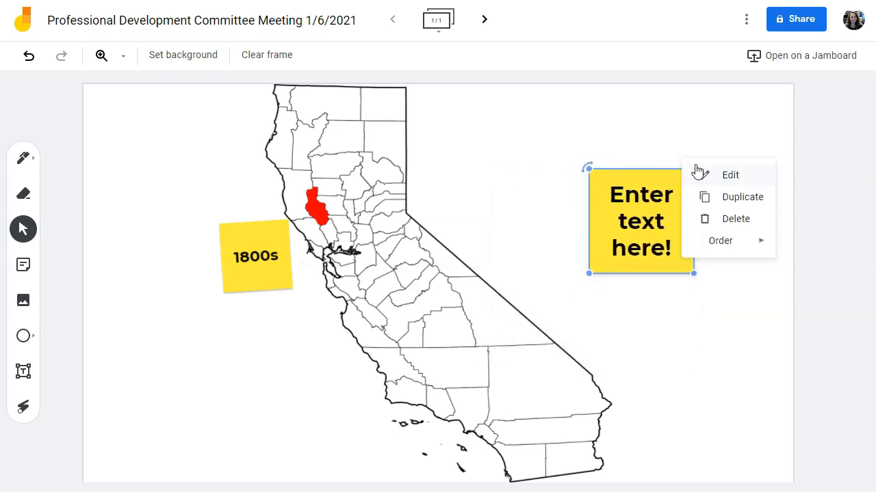
{"action": "left_click", "coordinate": [730, 199]}
{"action": "left_click_drag", "start_coordinate": [703, 223], "coordinate": [590, 307]}
{"action": "left_click", "coordinate": [647, 215]}
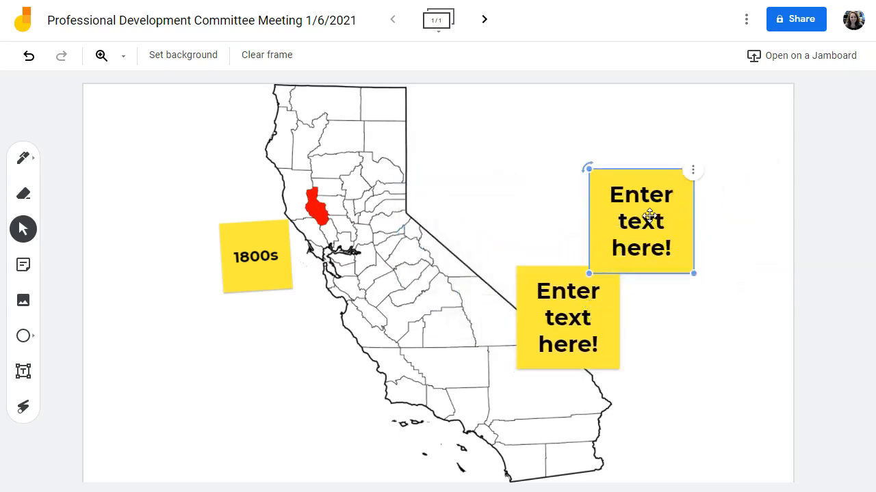
{"action": "left_click", "coordinate": [648, 216]}
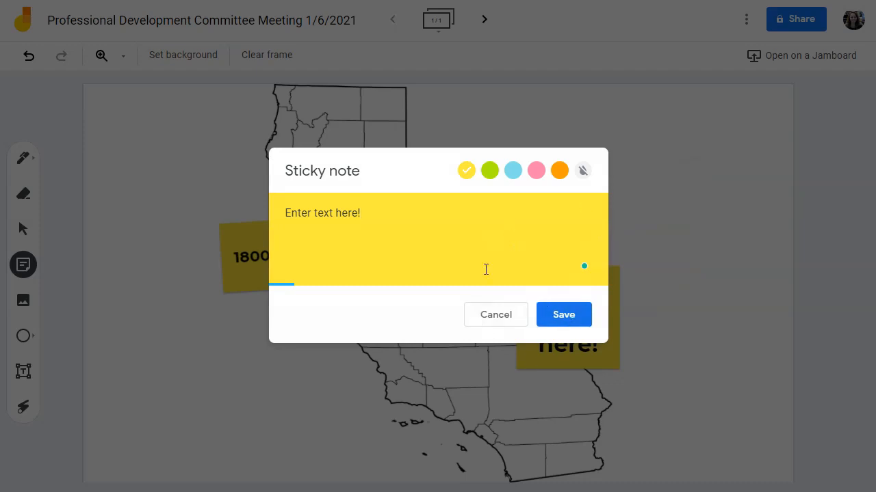
{"action": "left_click", "coordinate": [516, 316]}
- Change the duplicate note's text to "2021" and move it to the frame's southwest corner
{"action": "double_click", "coordinate": [590, 300]}
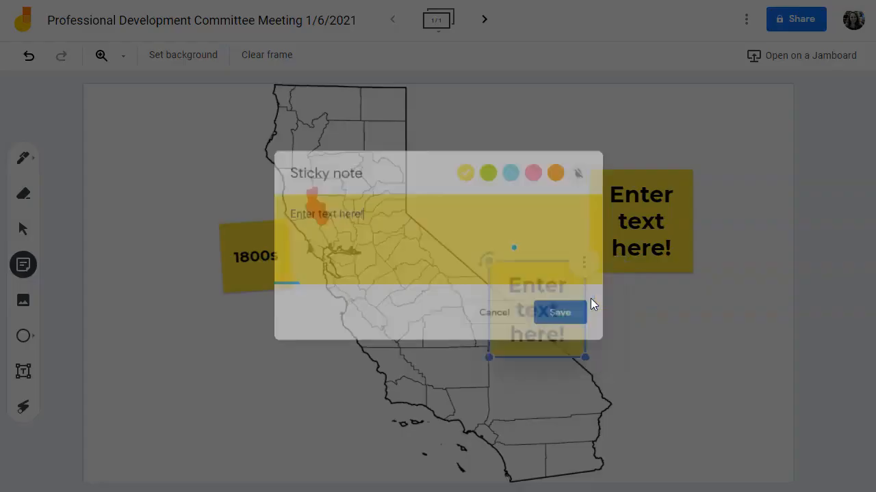
{"action": "left_click_drag", "start_coordinate": [361, 213], "coordinate": [249, 210]}
{"action": "type", "text": "2021"}
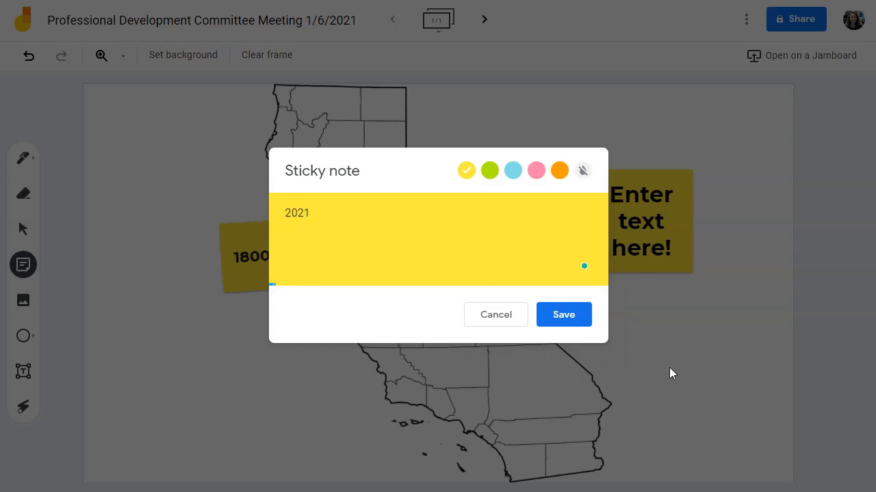
{"action": "left_click", "coordinate": [563, 314]}
{"action": "left_click_drag", "start_coordinate": [557, 345], "coordinate": [170, 416]}
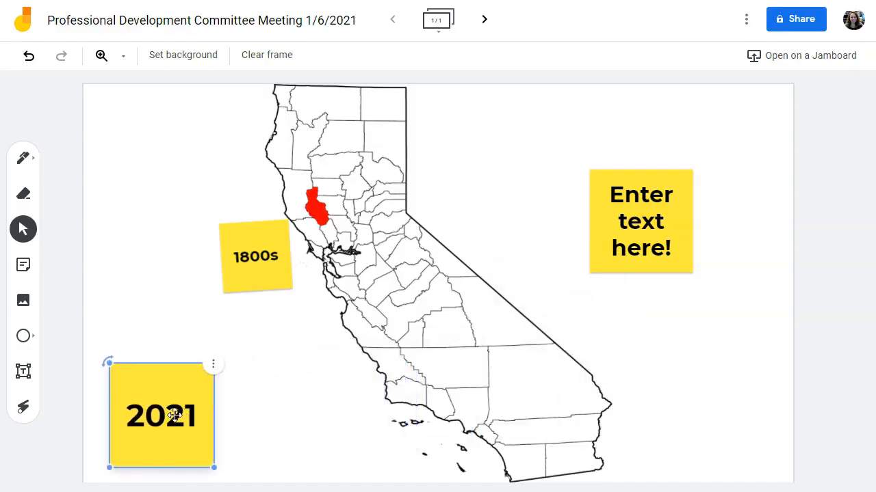
- Set the "2021" note's color to None, shift it slightly farther into the southwest corner and deselect it
{"action": "left_click", "coordinate": [216, 368]}
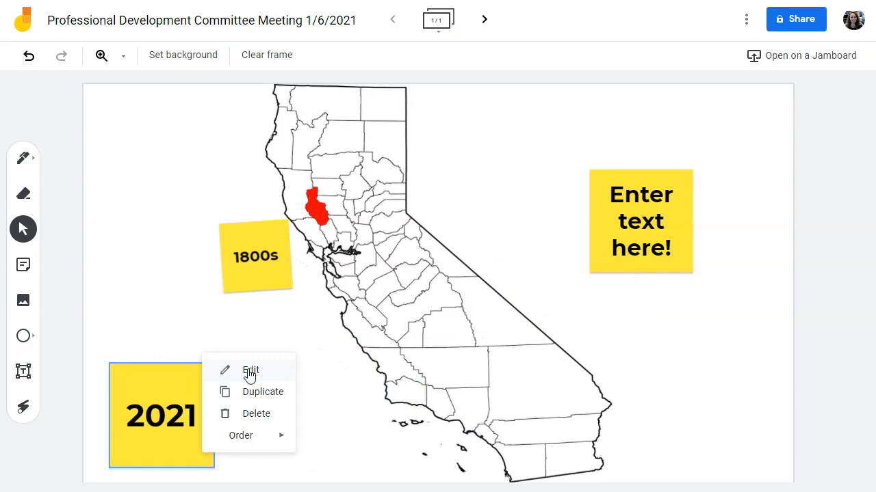
{"action": "left_click", "coordinate": [246, 371]}
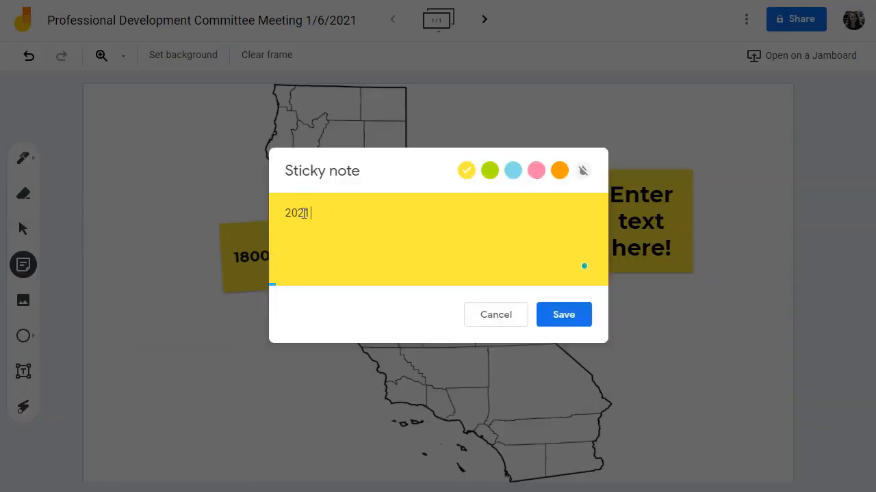
{"action": "left_click", "coordinate": [582, 171]}
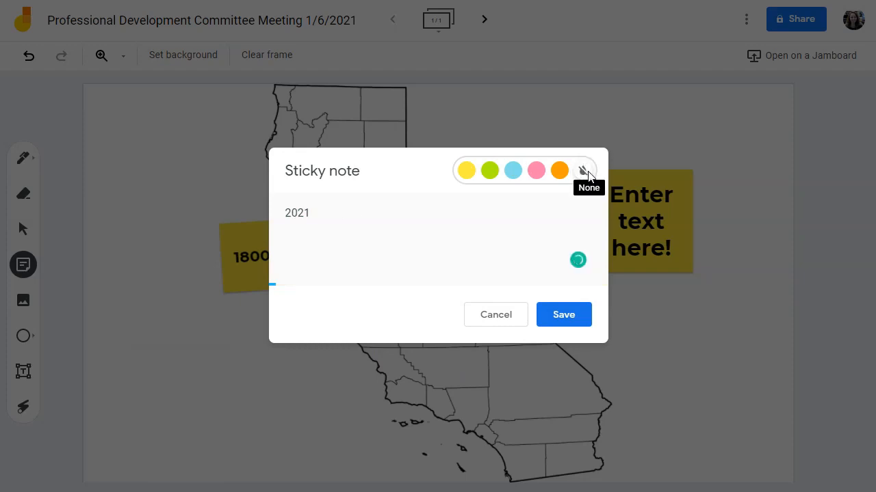
{"action": "left_click", "coordinate": [571, 313]}
{"action": "left_click", "coordinate": [189, 422]}
{"action": "left_click_drag", "start_coordinate": [180, 416], "coordinate": [153, 432]}
{"action": "left_click", "coordinate": [115, 276]}
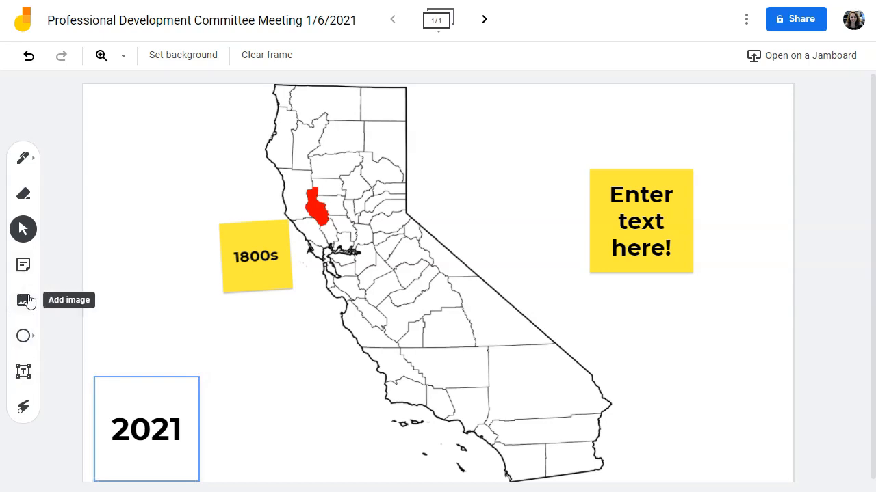
{"action": "left_click", "coordinate": [288, 395]}
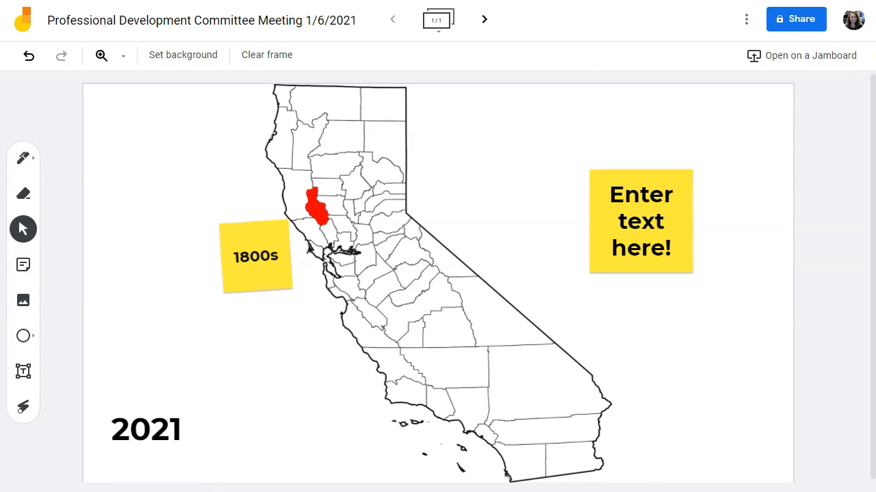
- Insert the plain California outline image from a Google image search for "california map"
{"action": "left_click", "coordinate": [23, 302]}
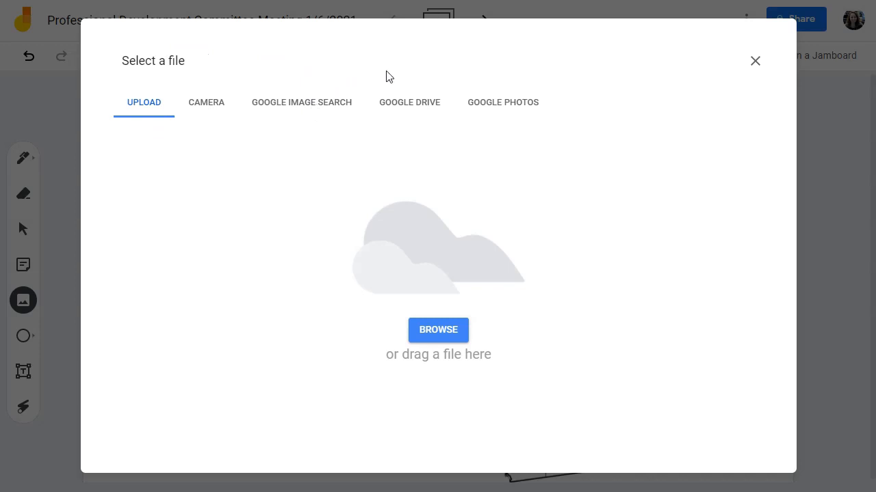
{"action": "left_click", "coordinate": [307, 111]}
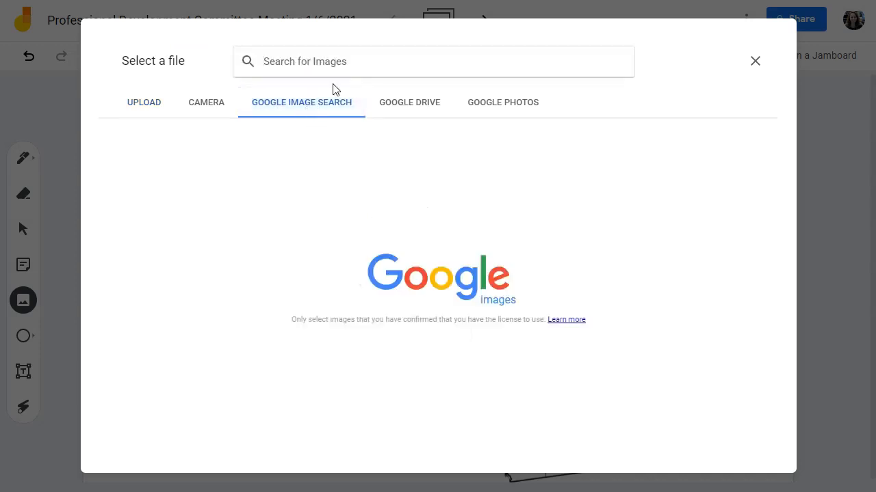
{"action": "type", "text": "california map"}
{"action": "key", "text": "Return"}
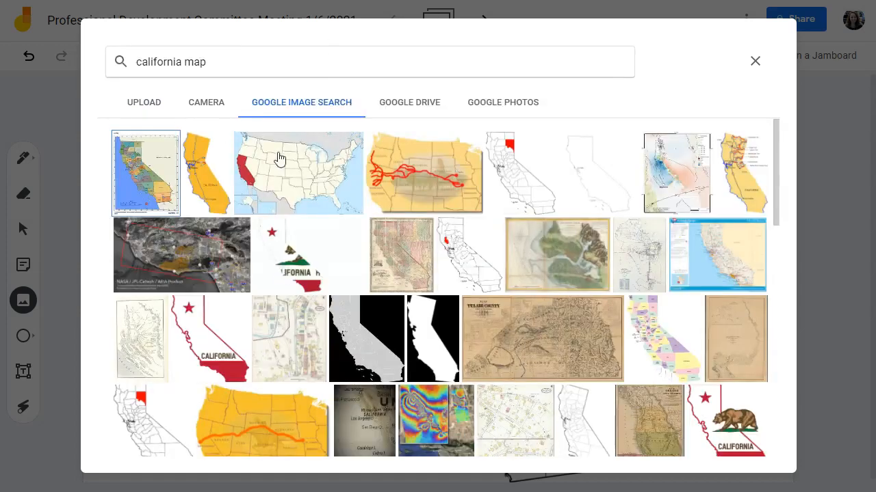
{"action": "left_click", "coordinate": [598, 185]}
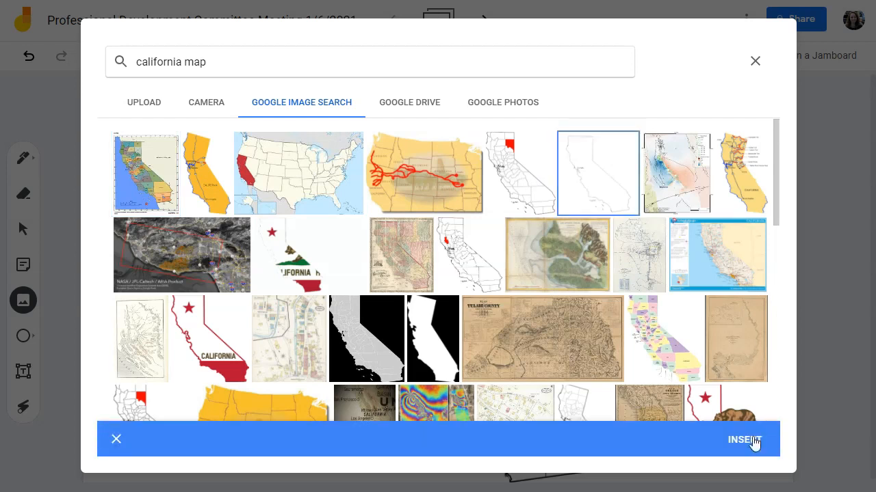
{"action": "left_click", "coordinate": [754, 445]}
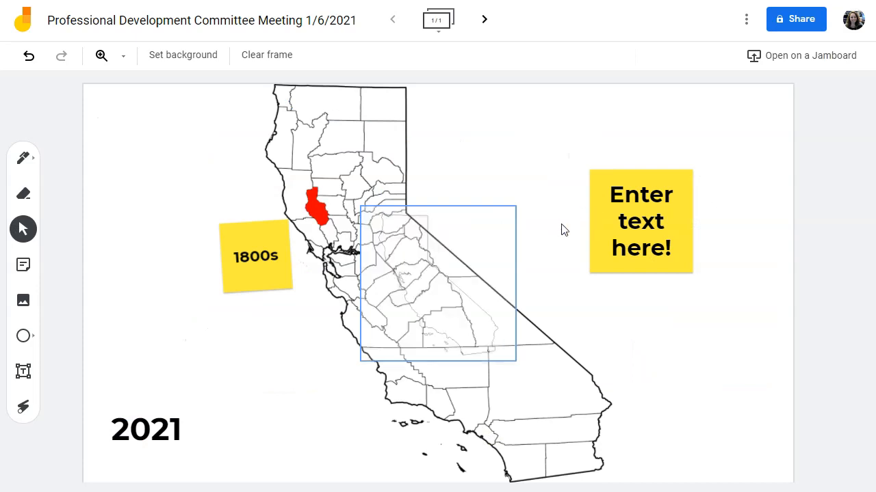
- Enlarge the inserted California outline to nearly the frame's height and position it on the east side of the background map
{"action": "left_click_drag", "start_coordinate": [472, 231], "coordinate": [199, 121]}
{"action": "left_click_drag", "start_coordinate": [244, 238], "coordinate": [487, 482]}
{"action": "left_click", "coordinate": [197, 246]}
{"action": "left_click", "coordinate": [129, 157]}
{"action": "left_click_drag", "start_coordinate": [172, 151], "coordinate": [513, 139]}
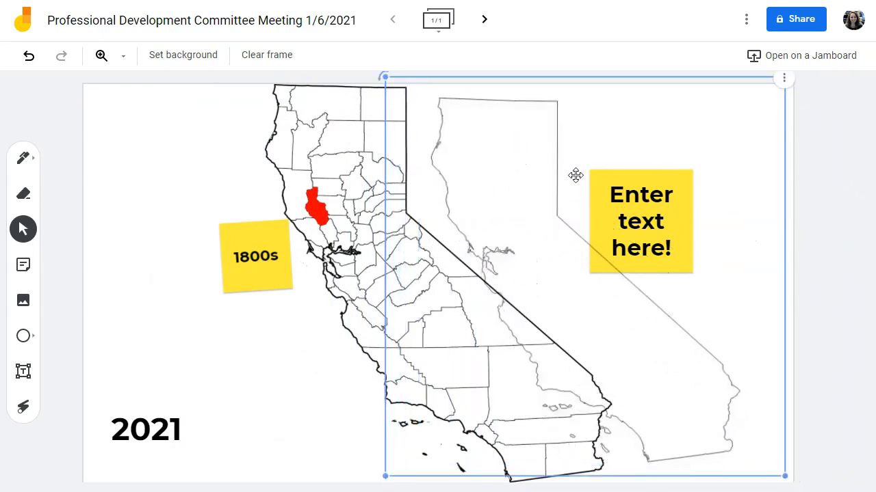
{"action": "left_click", "coordinate": [317, 340]}
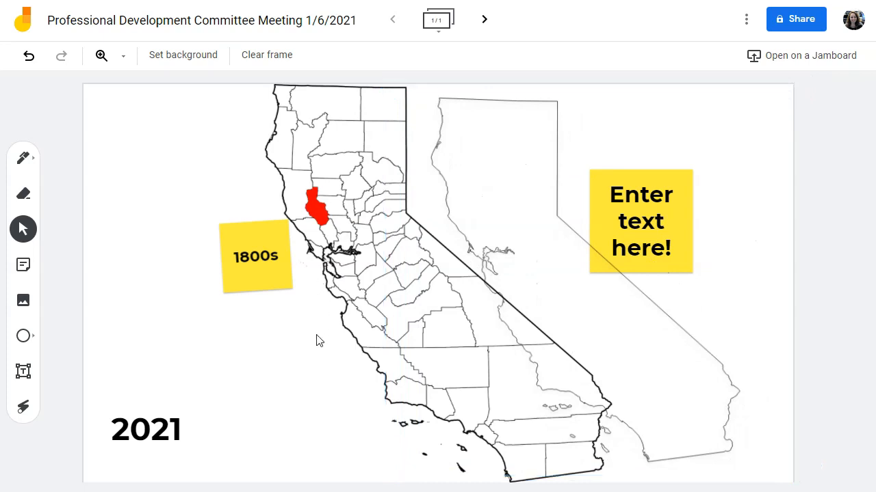
- Shrink the California outline to about half its size and place it around the "Enter text here!" note
{"action": "left_click_drag", "start_coordinate": [504, 149], "coordinate": [187, 160]}
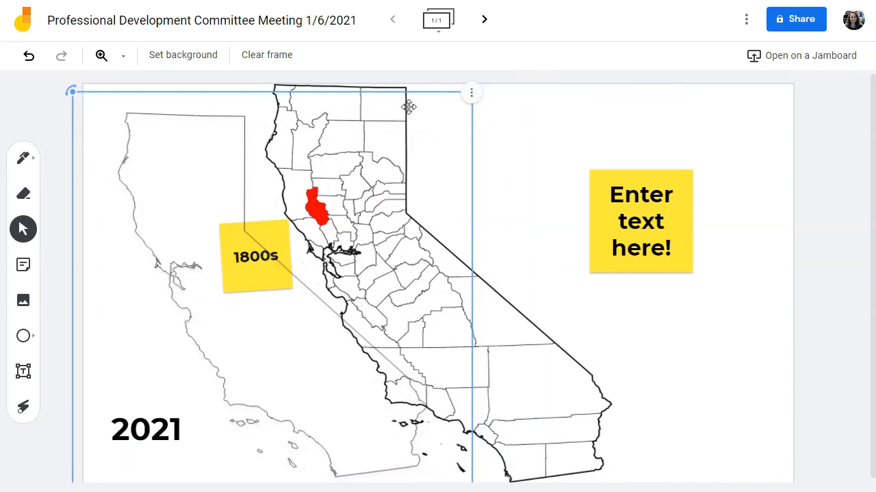
{"action": "left_click_drag", "start_coordinate": [404, 157], "coordinate": [484, 158]}
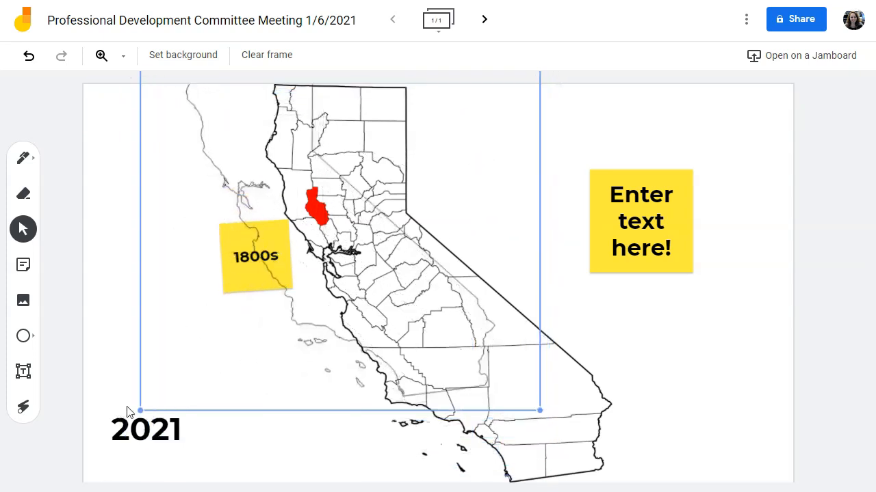
{"action": "left_click_drag", "start_coordinate": [140, 410], "coordinate": [336, 213]}
{"action": "left_click_drag", "start_coordinate": [465, 171], "coordinate": [661, 271]}
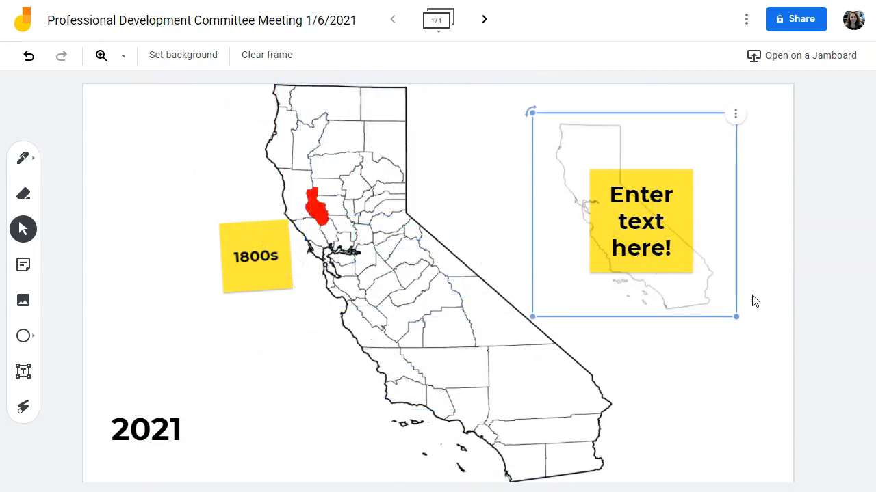
- Send the California outline image backward one layer and shift it slightly southwest
{"action": "left_click", "coordinate": [736, 117]}
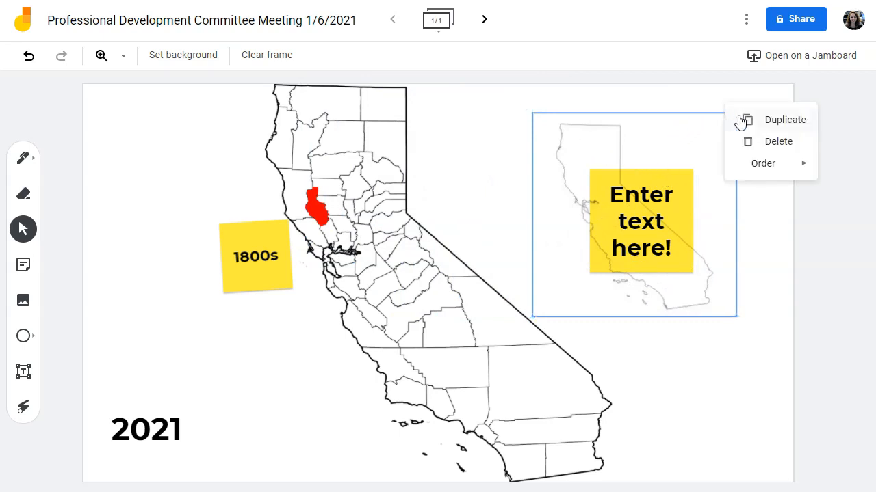
{"action": "mouse_move", "coordinate": [778, 171]}
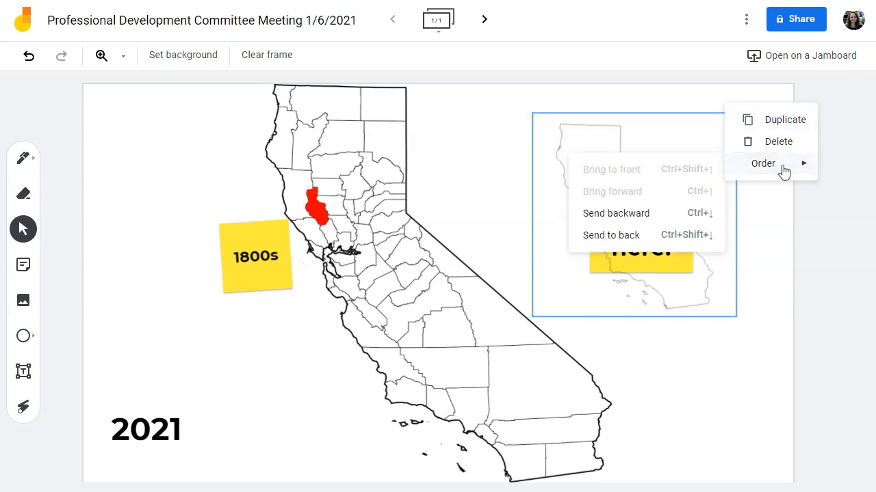
{"action": "left_click", "coordinate": [630, 217]}
{"action": "left_click", "coordinate": [672, 414]}
{"action": "left_click_drag", "start_coordinate": [650, 232], "coordinate": [627, 248]}
- Send the California outline image to the back of the layer order and deselect it
{"action": "left_click", "coordinate": [711, 131]}
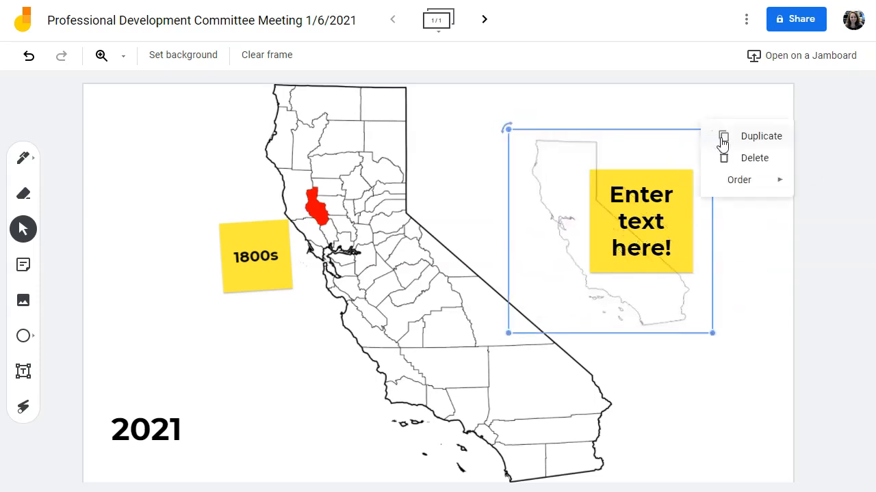
{"action": "mouse_move", "coordinate": [743, 186]}
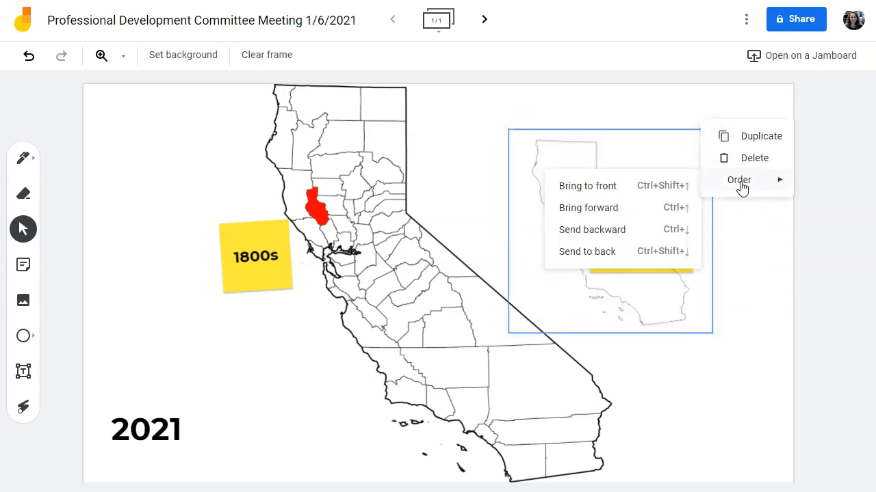
{"action": "left_click", "coordinate": [600, 252]}
{"action": "left_click", "coordinate": [744, 370]}
- Move the California outline image closer to the background map and reposition the "Enter text here!" note over it
{"action": "left_click", "coordinate": [688, 231]}
{"action": "left_click_drag", "start_coordinate": [688, 232], "coordinate": [708, 214]}
{"action": "left_click", "coordinate": [582, 229]}
{"action": "left_click_drag", "start_coordinate": [581, 229], "coordinate": [530, 215]}
{"action": "left_click_drag", "start_coordinate": [709, 192], "coordinate": [554, 196]}
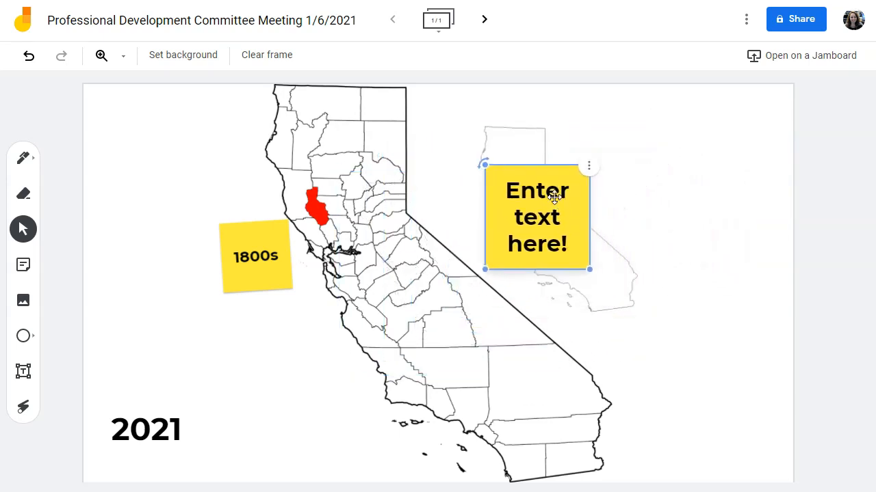
{"action": "left_click_drag", "start_coordinate": [499, 164], "coordinate": [538, 199]}
- Try to send the "Enter text here!" note to the back, and move the California outline image southwest
{"action": "left_click", "coordinate": [610, 177]}
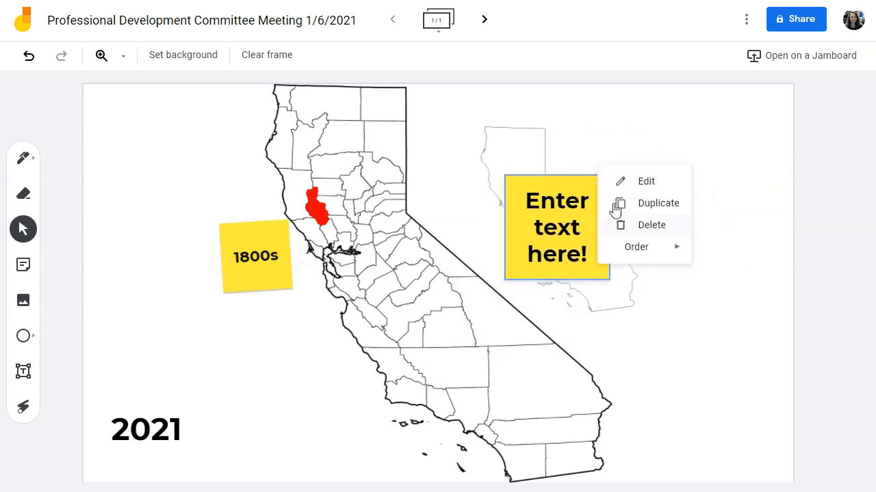
{"action": "mouse_move", "coordinate": [661, 255]}
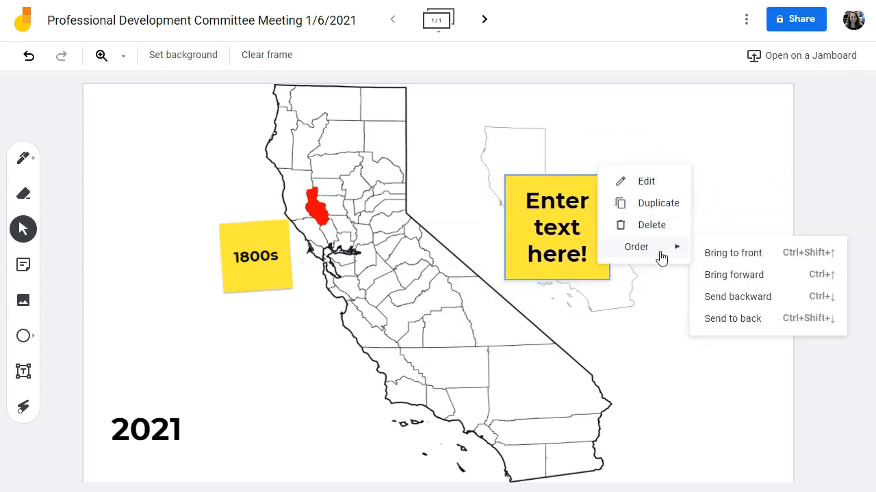
{"action": "left_click", "coordinate": [751, 319]}
{"action": "left_click_drag", "start_coordinate": [507, 143], "coordinate": [448, 164]}
{"action": "left_click", "coordinate": [736, 280]}
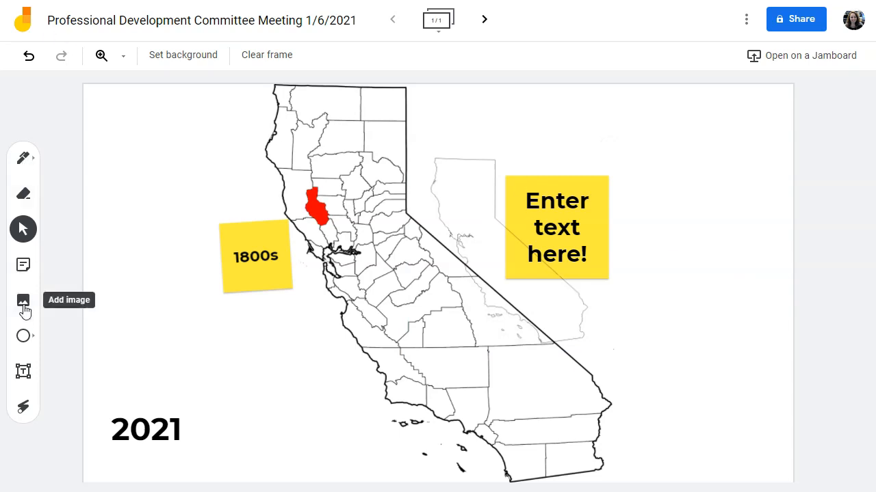
- Draw a wide arrow shape northwest of the "1800s" note, pointing east toward the map's coastline
{"action": "left_click", "coordinate": [24, 338]}
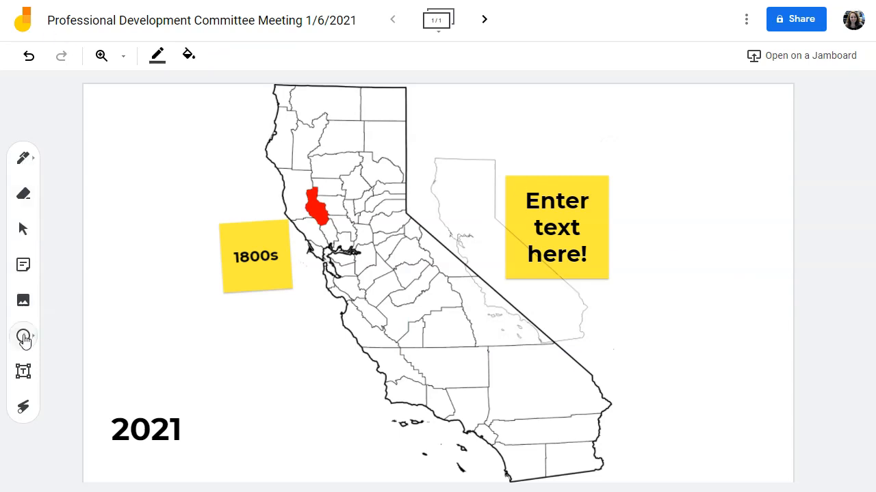
{"action": "left_click", "coordinate": [26, 337]}
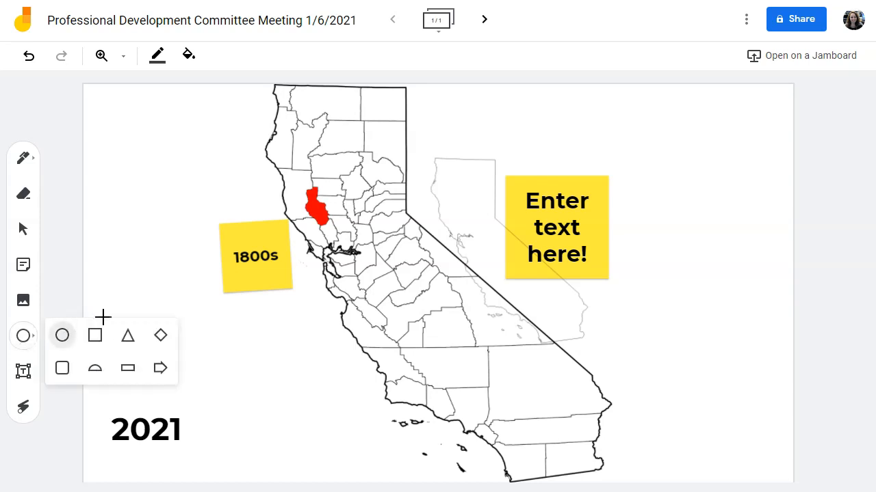
{"action": "left_click", "coordinate": [161, 369]}
{"action": "left_click_drag", "start_coordinate": [115, 158], "coordinate": [266, 199]}
{"action": "left_click", "coordinate": [257, 218]}
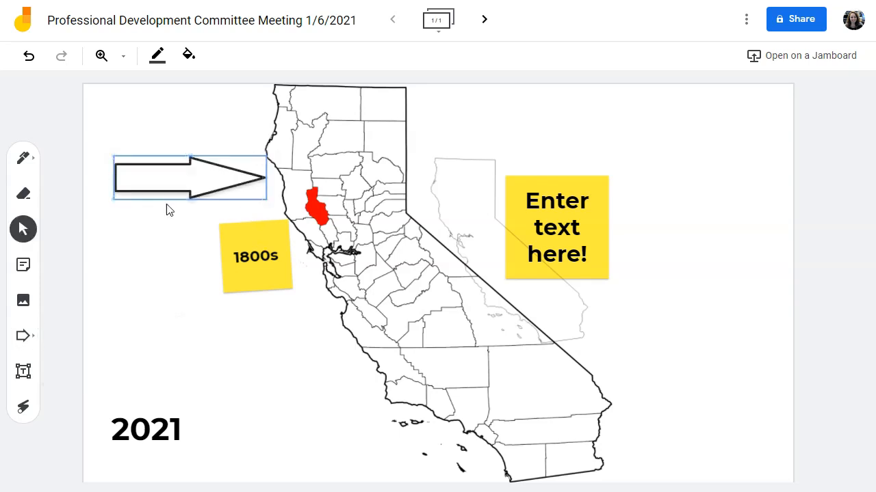
- Give the arrow shape a red border and light red fill, and move it southeast so it points at the red county
{"action": "left_click", "coordinate": [162, 56]}
{"action": "left_click", "coordinate": [194, 120]}
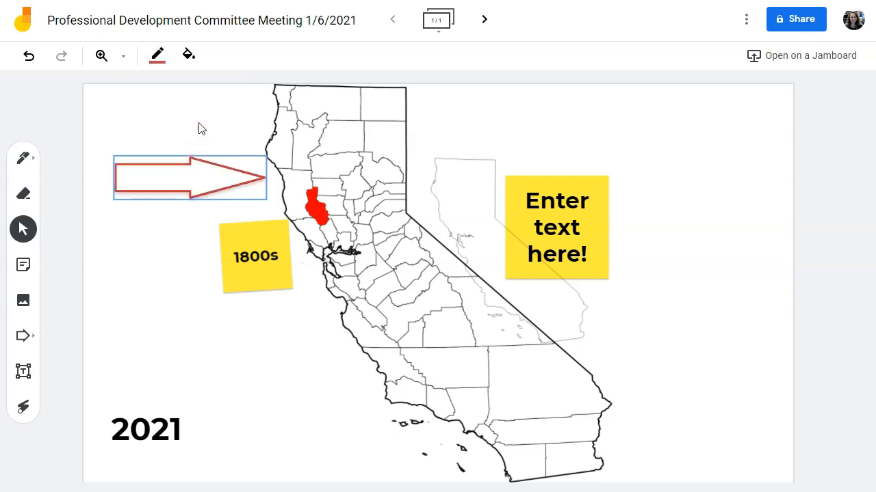
{"action": "left_click", "coordinate": [193, 59]}
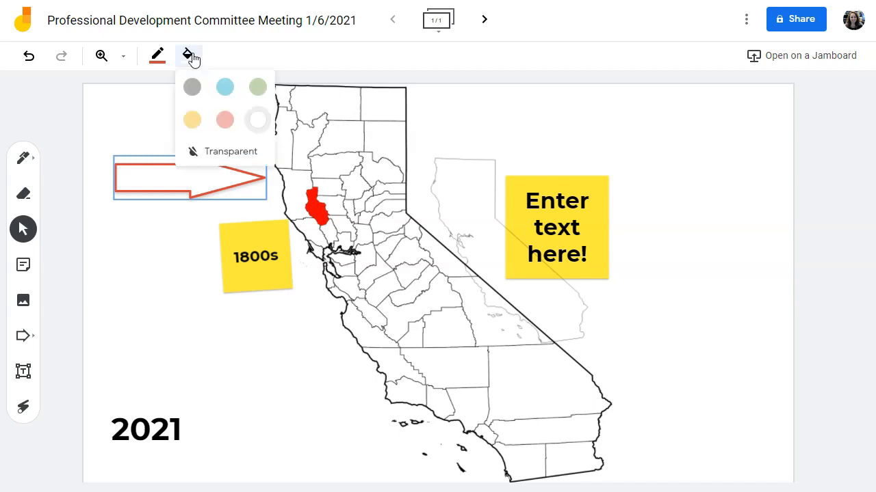
{"action": "left_click", "coordinate": [223, 121]}
{"action": "mouse_move", "coordinate": [234, 176]}
{"action": "left_mouse_down"}
{"action": "mouse_move", "coordinate": [250, 198]}
{"action": "mouse_move", "coordinate": [219, 157]}
{"action": "mouse_move", "coordinate": [227, 185]}
{"action": "left_mouse_up"}
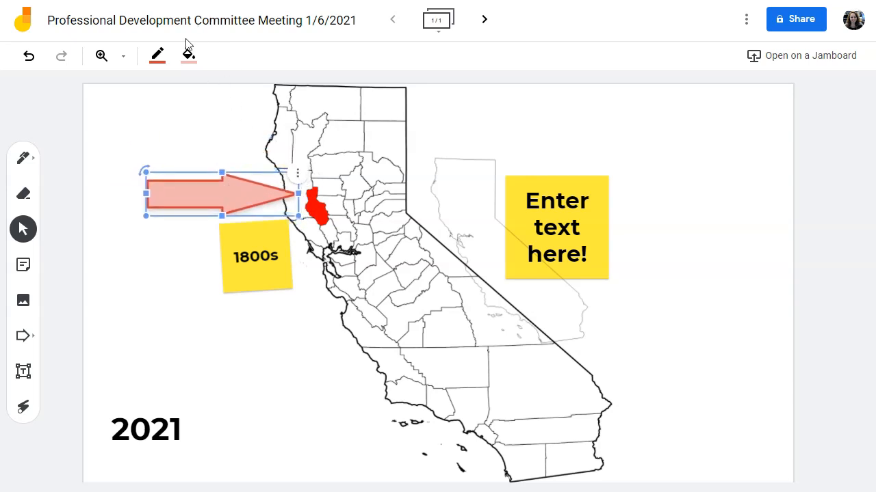
- Make the arrow's fill transparent and move it to the area between the "1800s" note and the "2021" text
{"action": "left_click", "coordinate": [192, 57]}
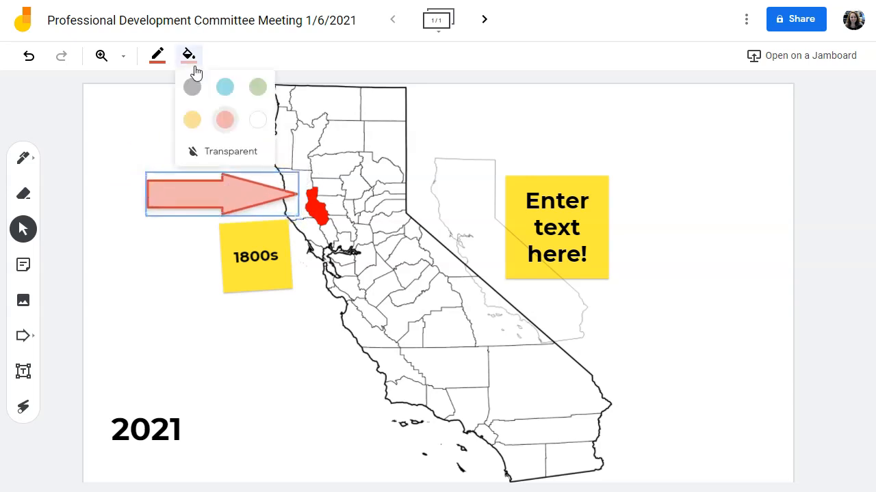
{"action": "left_click", "coordinate": [230, 160]}
{"action": "left_click_drag", "start_coordinate": [228, 195], "coordinate": [211, 363]}
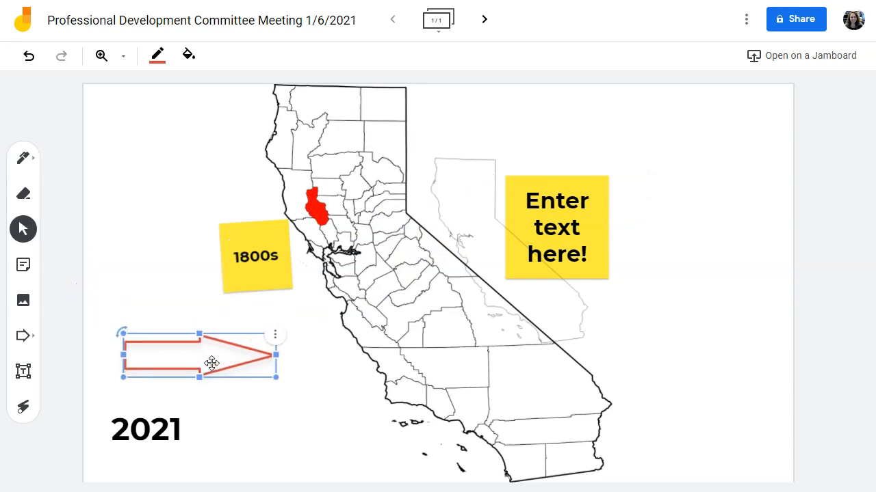
{"action": "left_click", "coordinate": [275, 334]}
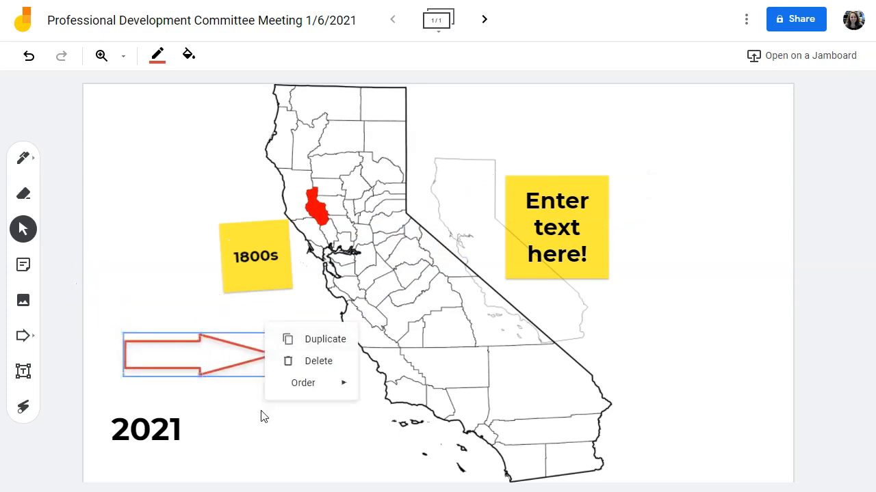
{"action": "left_click", "coordinate": [240, 437]}
- Add a text box northwest of the map reading "And now we have a text box!"
{"action": "left_click", "coordinate": [24, 371]}
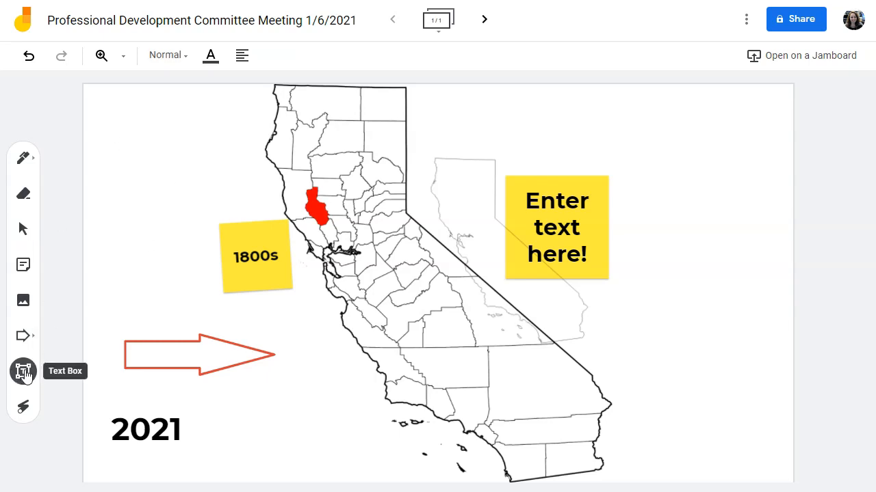
{"action": "left_click", "coordinate": [129, 140]}
{"action": "type", "text": "And"}
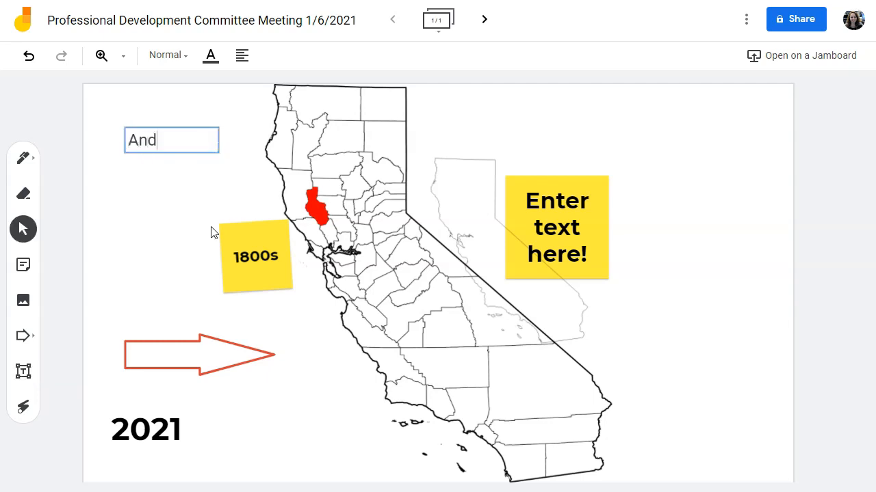
{"action": "type", "text": " now we have a text box!"}
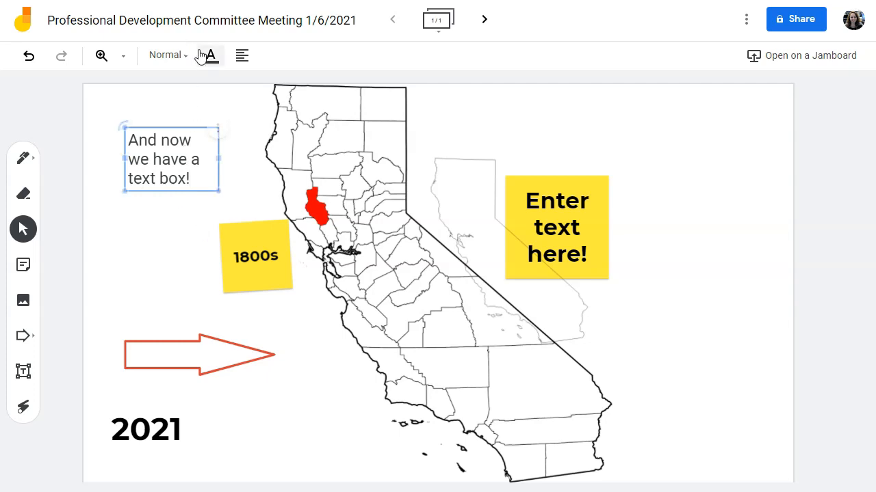
- Try the Display text style on the text box, set it to Title, and move the box toward the frame's northwest corner
{"action": "left_click", "coordinate": [172, 62]}
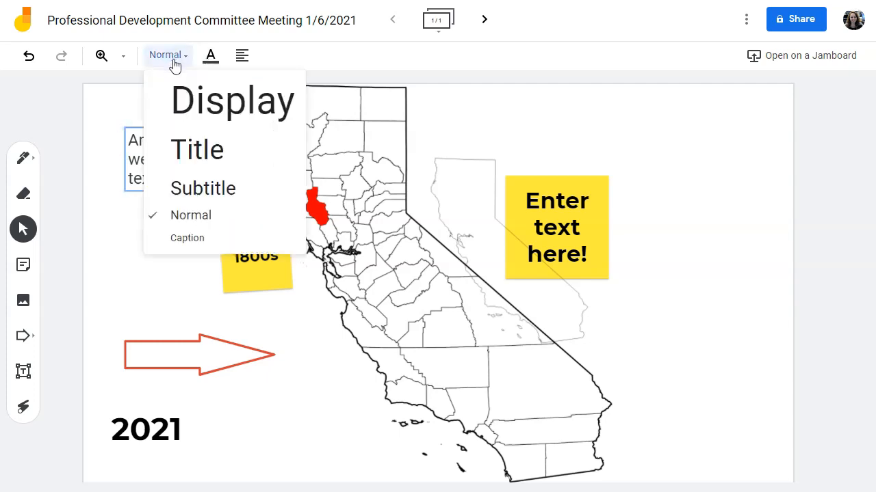
{"action": "left_click", "coordinate": [198, 96]}
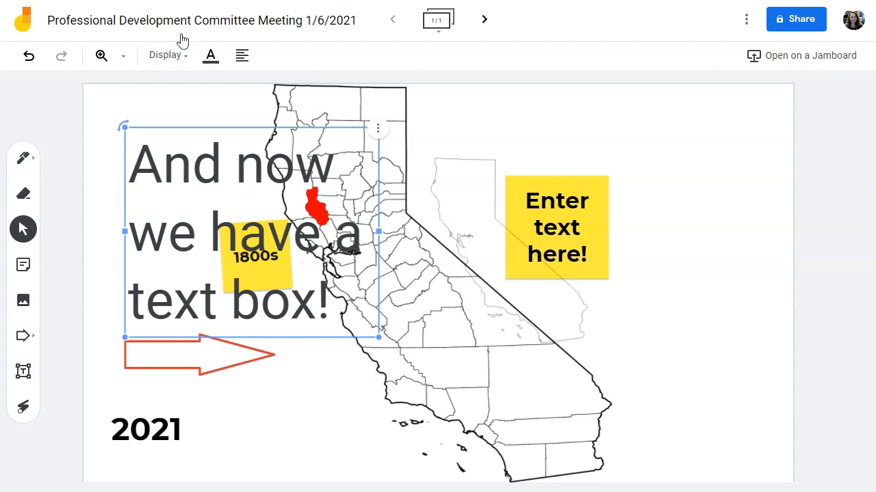
{"action": "left_click", "coordinate": [179, 57]}
{"action": "left_click", "coordinate": [210, 164]}
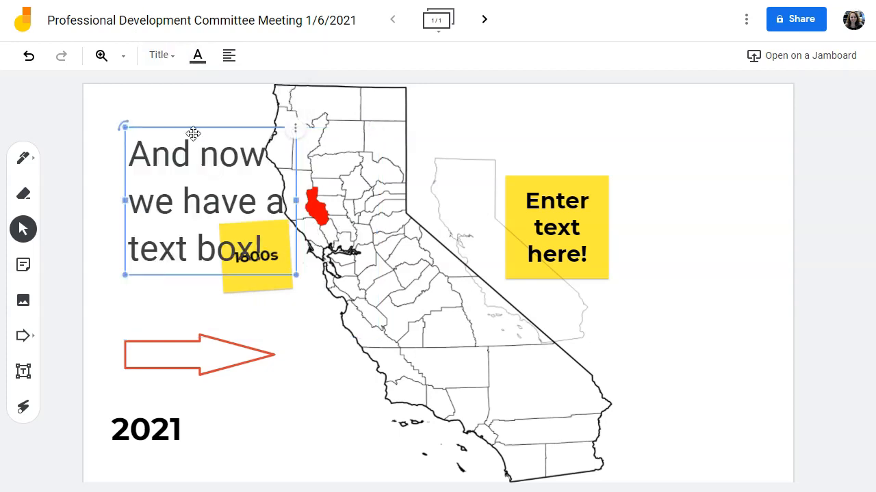
{"action": "left_click_drag", "start_coordinate": [171, 133], "coordinate": [141, 99]}
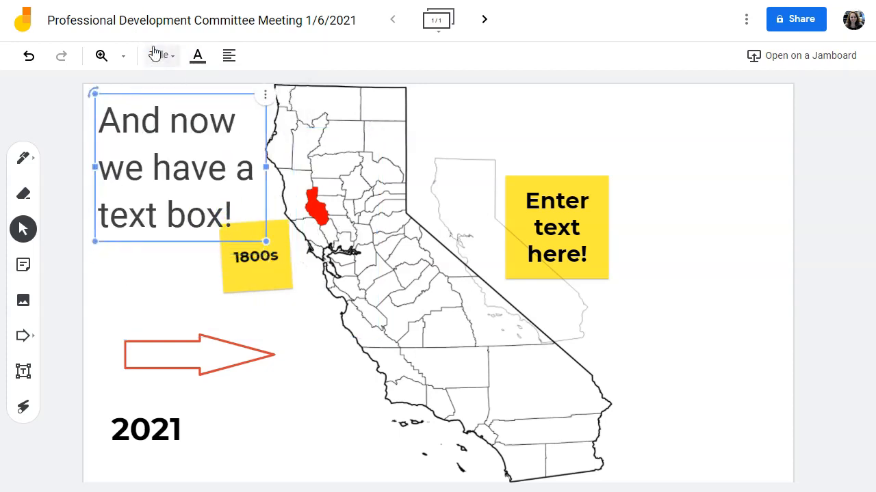
- Try the Subtitle, Normal and Caption text styles on the text box, and settle on Subtitle
{"action": "left_click", "coordinate": [157, 55]}
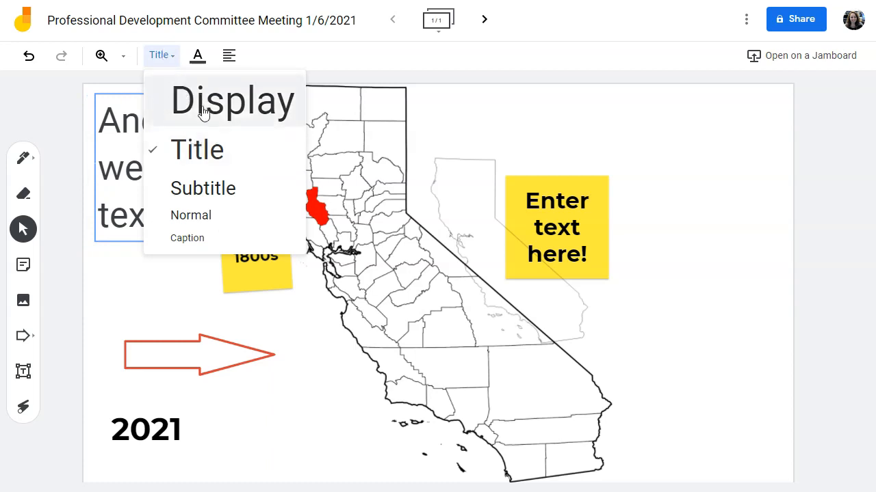
{"action": "left_click", "coordinate": [194, 192]}
{"action": "left_click", "coordinate": [175, 56]}
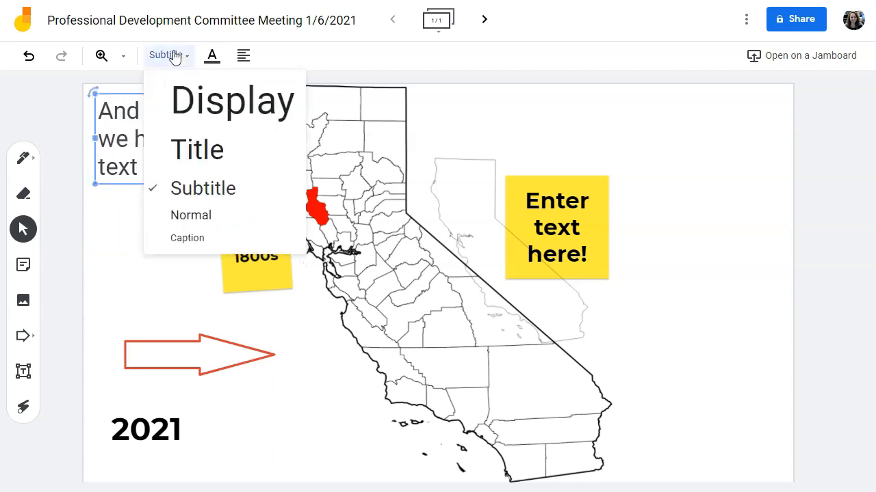
{"action": "left_click", "coordinate": [199, 215]}
{"action": "left_click", "coordinate": [168, 54]}
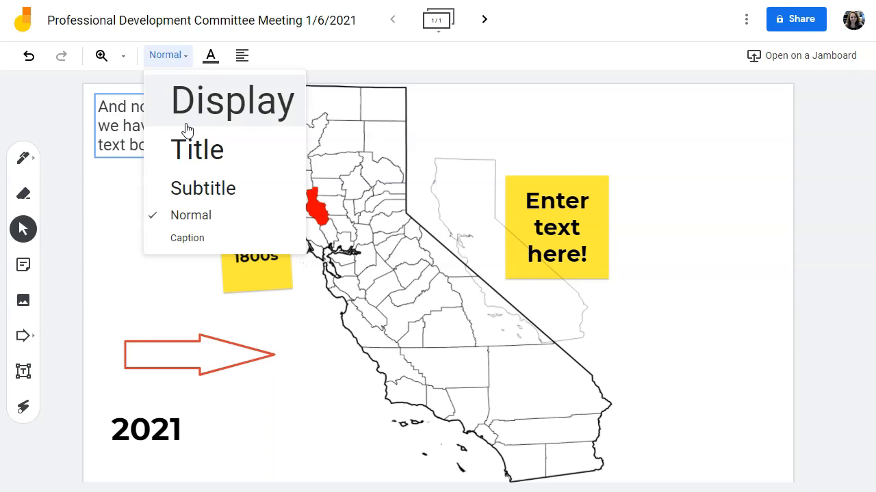
{"action": "left_click", "coordinate": [203, 245]}
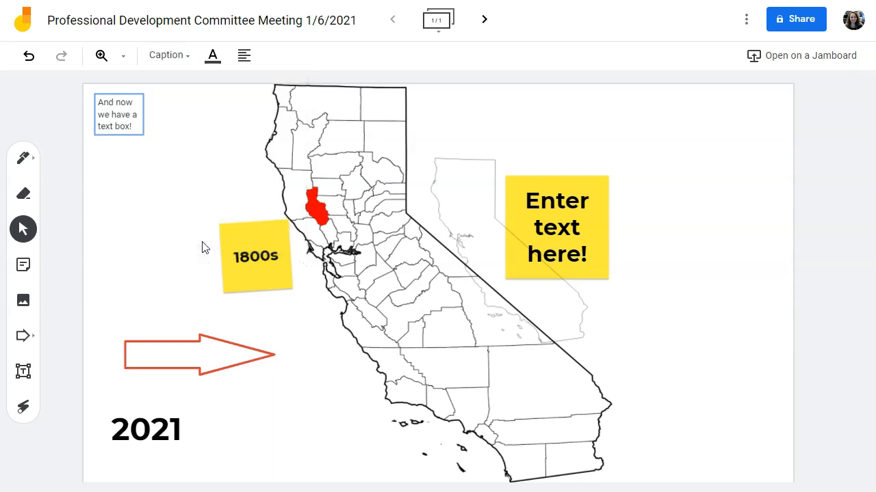
{"action": "left_click", "coordinate": [168, 55]}
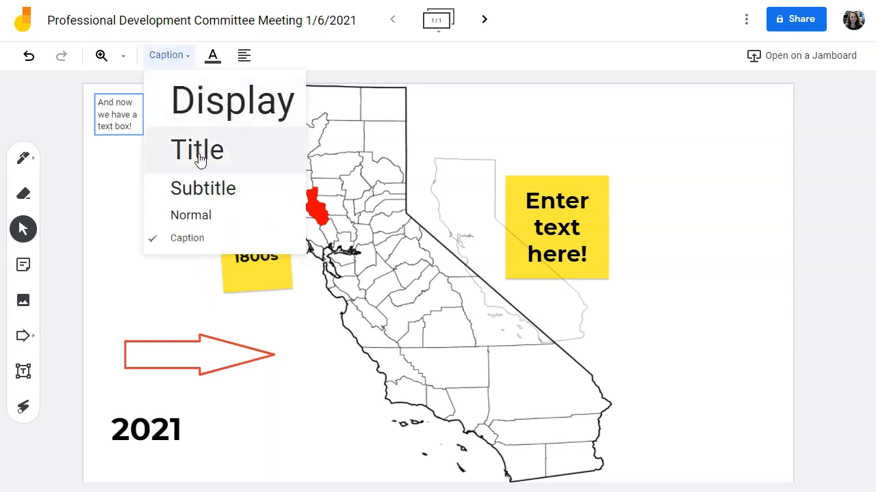
{"action": "left_click", "coordinate": [209, 186]}
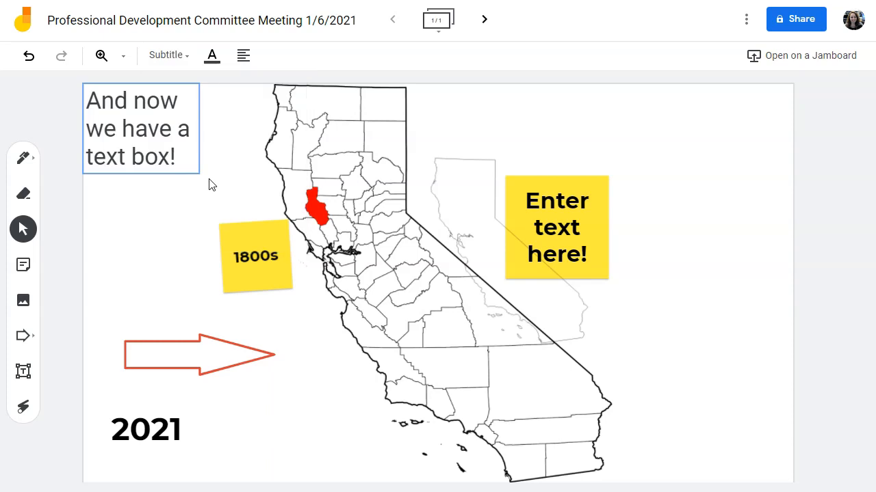
- Try red and green text colours on the text box, and set the text back to black
{"action": "left_click", "coordinate": [213, 58]}
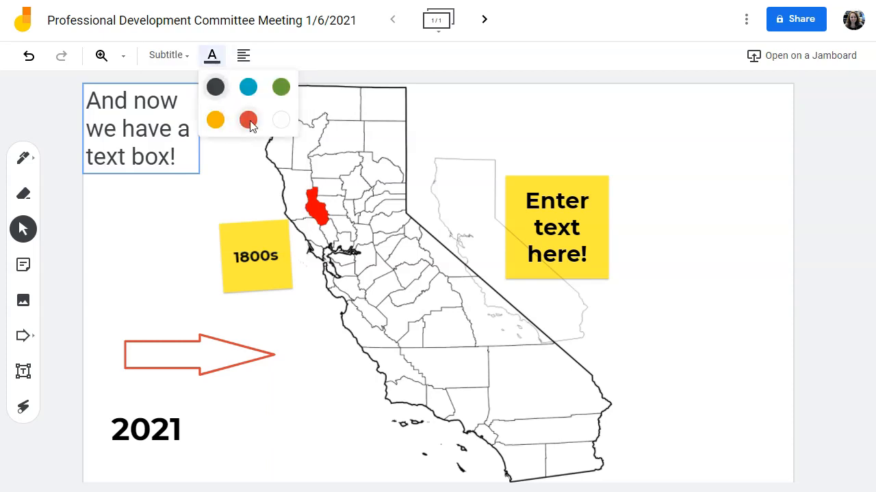
{"action": "left_click", "coordinate": [248, 120]}
{"action": "left_click", "coordinate": [217, 58]}
{"action": "left_click", "coordinate": [282, 86]}
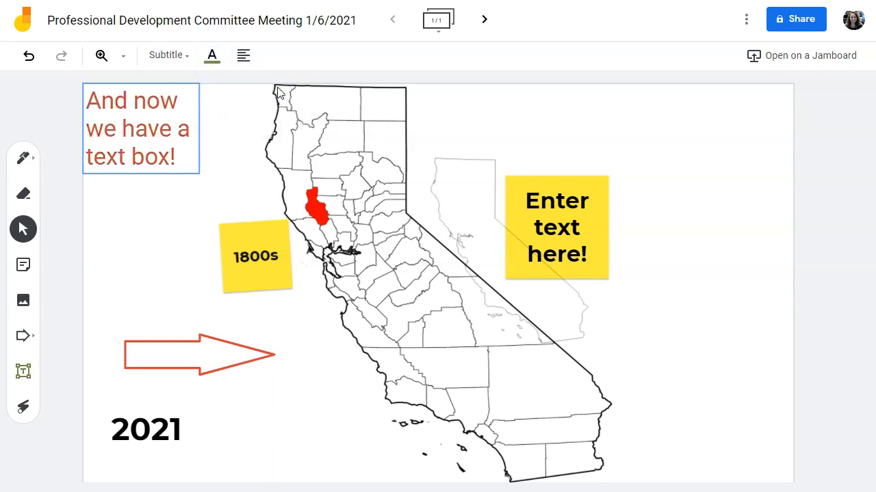
{"action": "left_click", "coordinate": [212, 58]}
{"action": "left_click", "coordinate": [227, 93]}
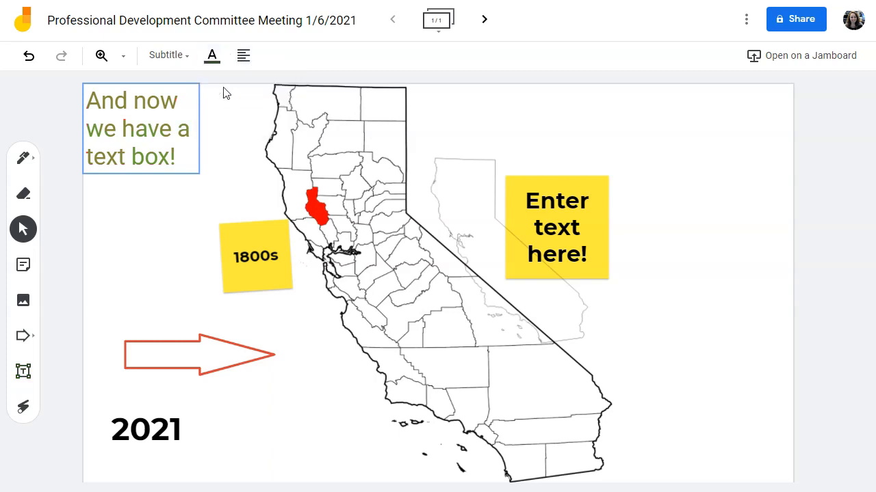
- Try centre and right alignment on the text box, and settle on centre alignment
{"action": "left_click", "coordinate": [244, 56]}
{"action": "left_click", "coordinate": [280, 85]}
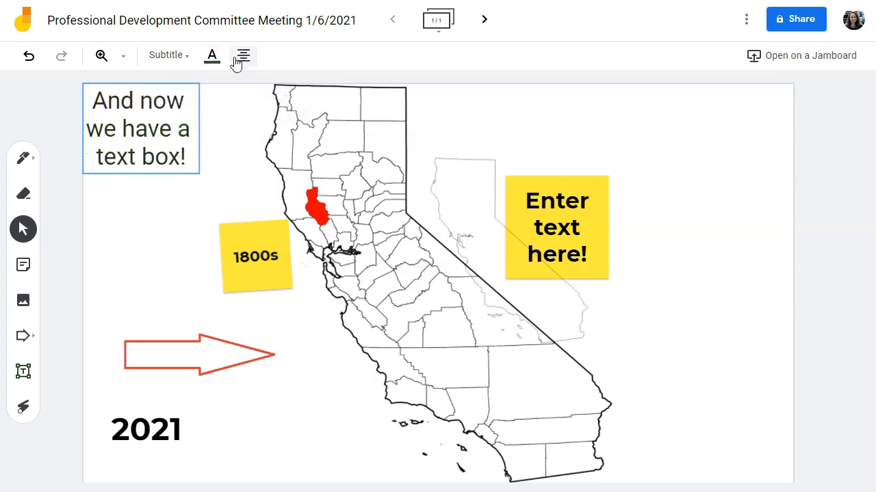
{"action": "left_click", "coordinate": [245, 56]}
{"action": "left_click", "coordinate": [311, 86]}
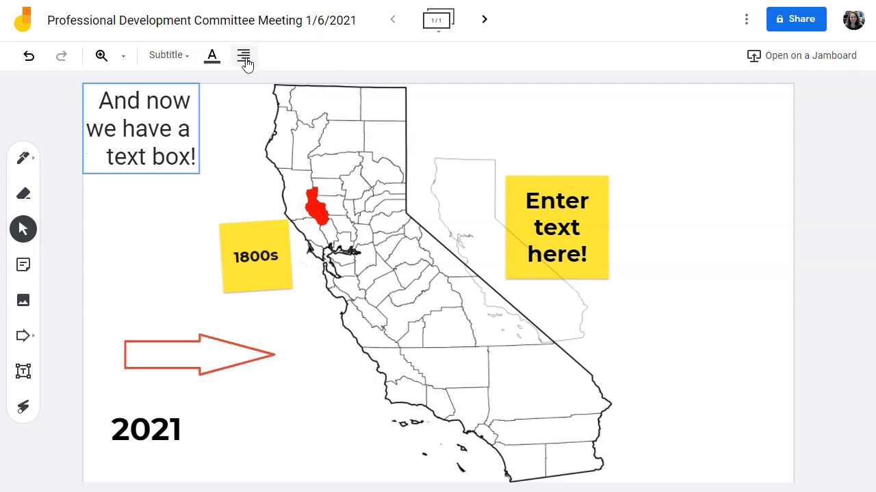
{"action": "left_click", "coordinate": [245, 57]}
{"action": "left_click", "coordinate": [279, 86]}
- Move the text box slightly southeast, enlarge it to fill the space beside the map's coastline, and deselect it
{"action": "left_click_drag", "start_coordinate": [143, 141], "coordinate": [170, 152]}
{"action": "left_click_drag", "start_coordinate": [225, 183], "coordinate": [258, 184]}
{"action": "left_click", "coordinate": [264, 109]}
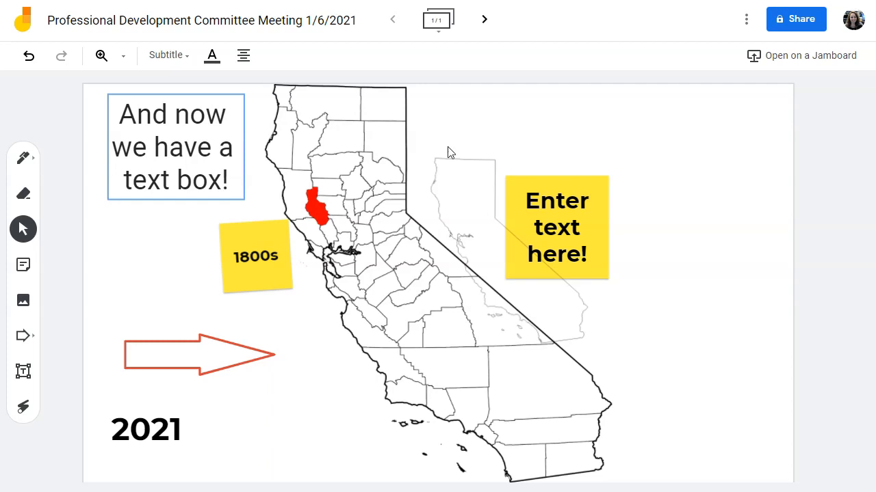
{"action": "left_click", "coordinate": [675, 160]}
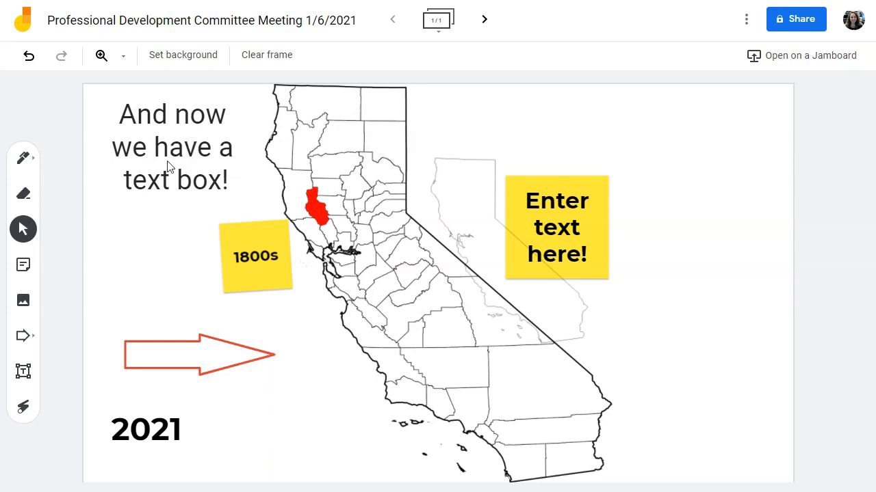
- Handwrite the expression 4x² with the black pen around the northeast side of the "Enter text here!" note
{"action": "left_click", "coordinate": [29, 162]}
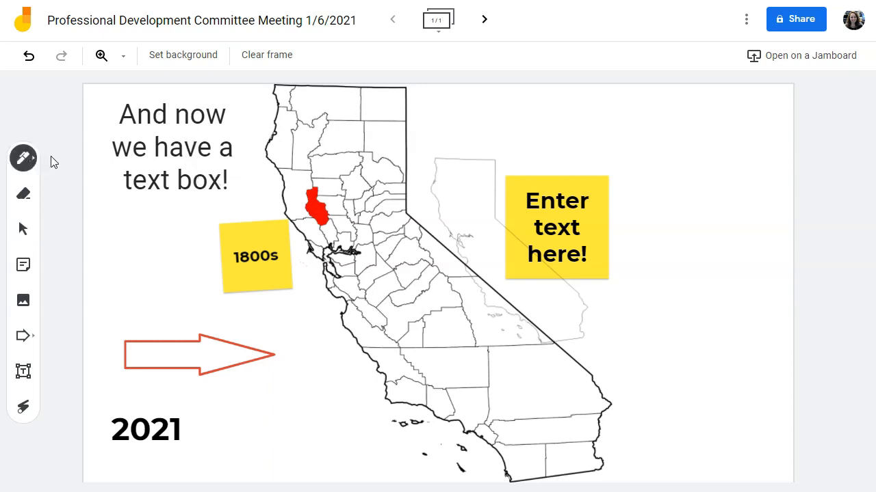
{"action": "left_click", "coordinate": [24, 165]}
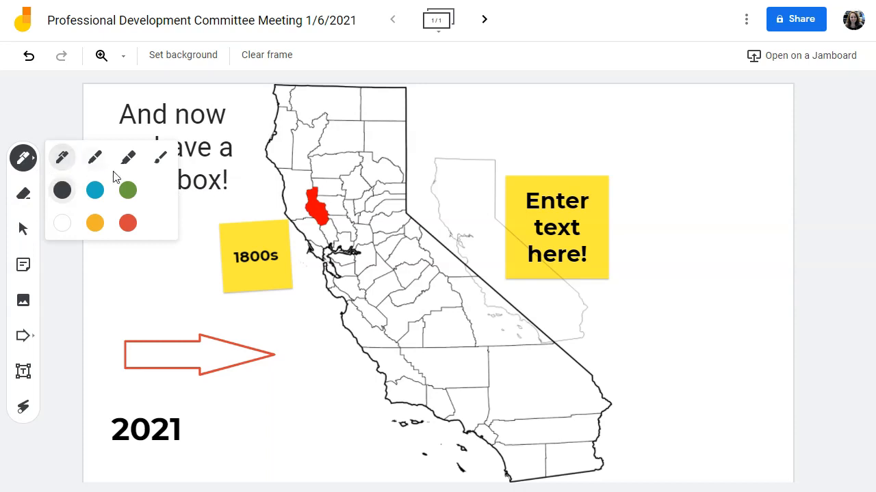
{"action": "left_click_drag", "start_coordinate": [579, 114], "coordinate": [635, 151]}
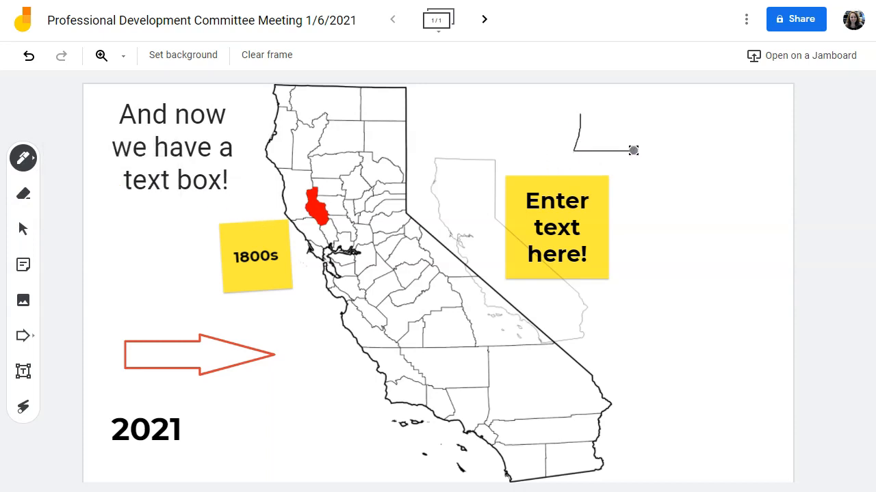
{"action": "left_click_drag", "start_coordinate": [619, 106], "coordinate": [602, 205]}
{"action": "left_click_drag", "start_coordinate": [641, 159], "coordinate": [675, 197]}
{"action": "left_click_drag", "start_coordinate": [675, 161], "coordinate": [635, 216]}
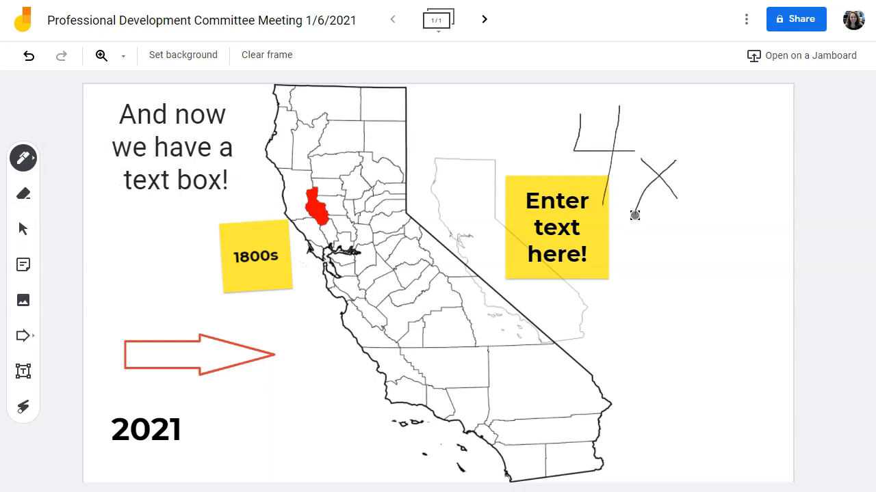
{"action": "mouse_move", "coordinate": [681, 125]}
{"action": "left_mouse_down"}
{"action": "mouse_move", "coordinate": [686, 138]}
{"action": "mouse_move", "coordinate": [710, 144]}
{"action": "left_mouse_up"}
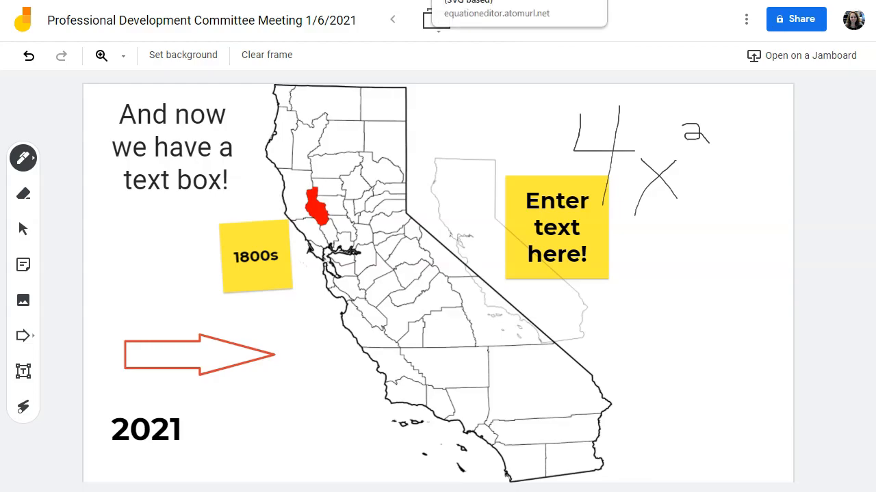
- Switch to the equationeditor.atomurl.net equation editor and set the image height to 100
{"action": "left_click", "coordinate": [479, 1]}
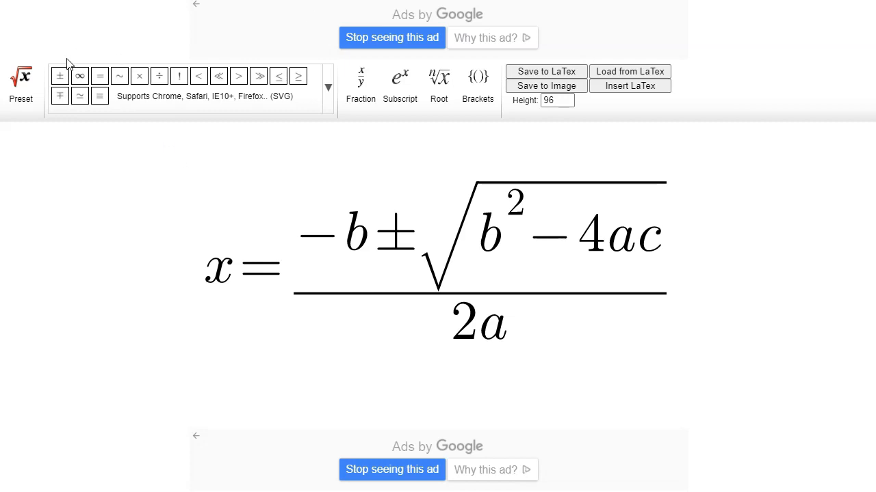
{"action": "left_click", "coordinate": [567, 99]}
{"action": "left_click", "coordinate": [567, 99]}
{"action": "left_click", "coordinate": [567, 102]}
{"action": "left_click", "coordinate": [568, 103]}
{"action": "left_click", "coordinate": [567, 103]}
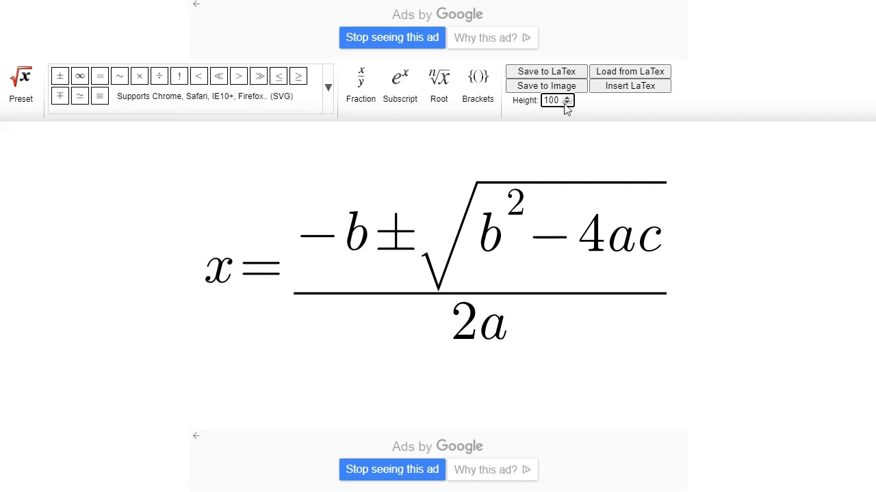
- Generate an image of the quadratic formula in the equation editor and copy the image
{"action": "left_click", "coordinate": [547, 87]}
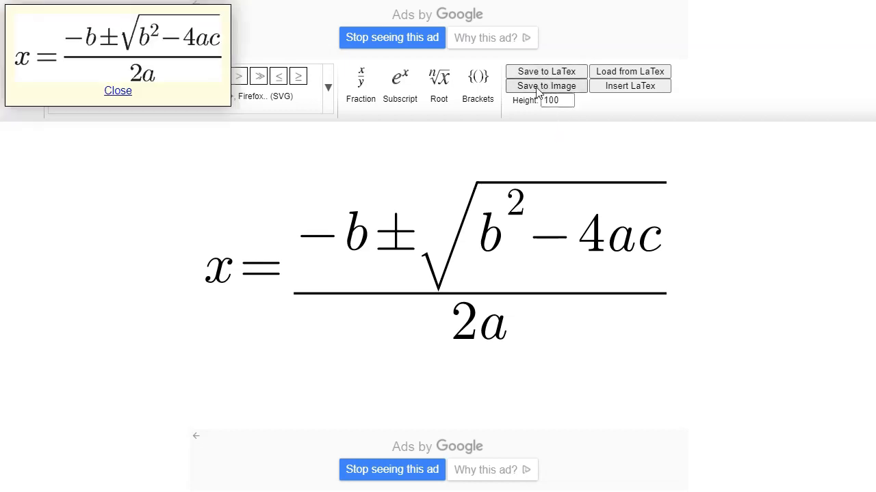
{"action": "right_click", "coordinate": [140, 47]}
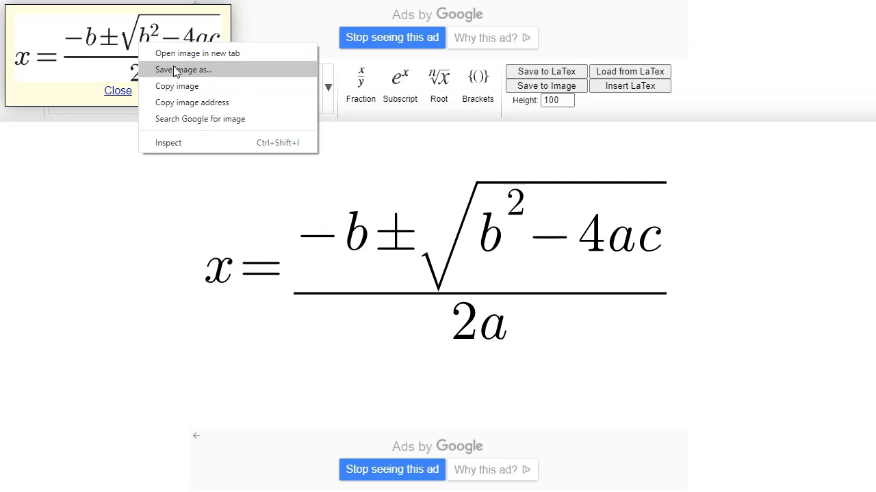
{"action": "left_click", "coordinate": [179, 86]}
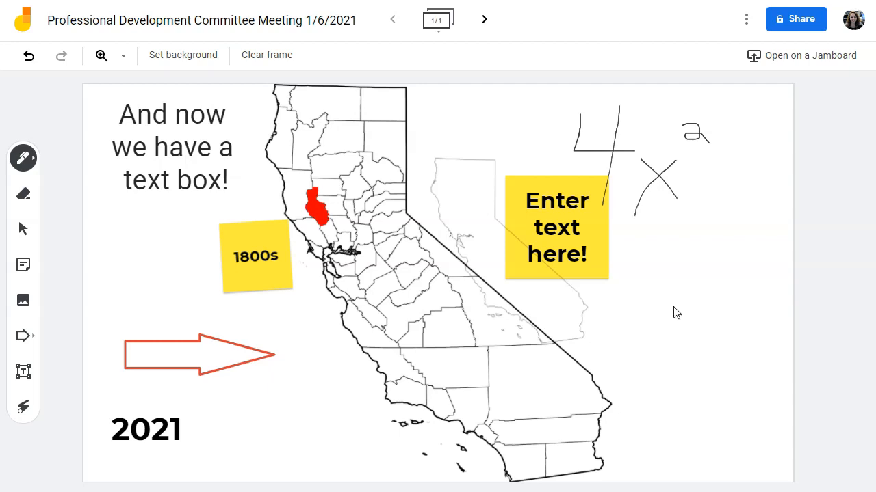
- Switch to Jamboard, paste the quadratic formula image, and enlarge it across the California map
{"action": "key", "text": "ctrl+v"}
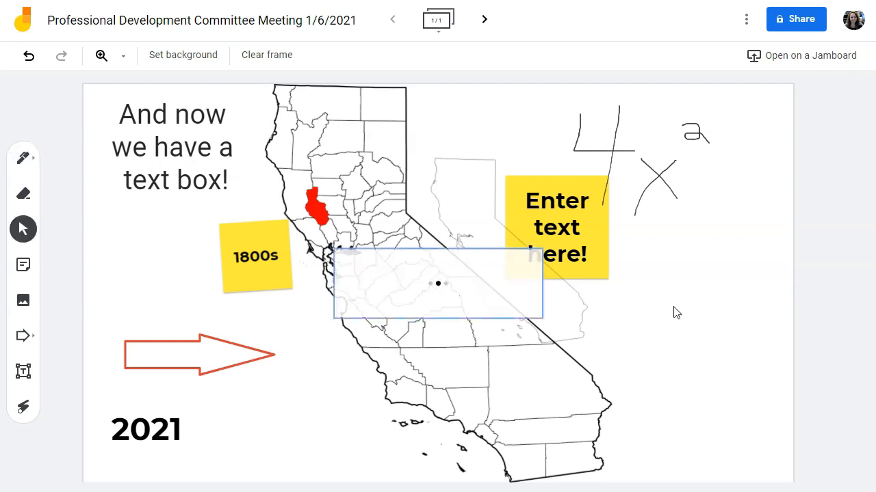
{"action": "left_click_drag", "start_coordinate": [469, 276], "coordinate": [660, 305]}
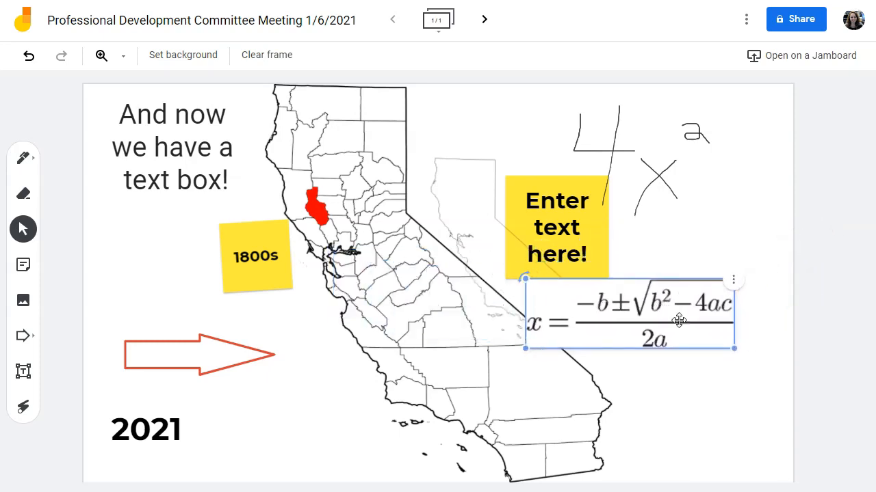
{"action": "left_click_drag", "start_coordinate": [734, 348], "coordinate": [776, 364]}
{"action": "left_click_drag", "start_coordinate": [524, 362], "coordinate": [213, 390]}
{"action": "left_click_drag", "start_coordinate": [517, 377], "coordinate": [432, 276]}
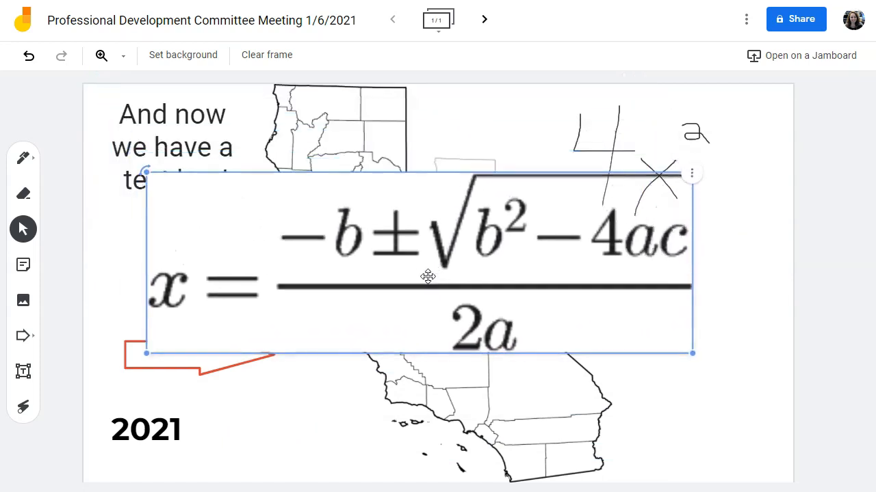
- Clear everything from the frame and replace the California map background with the plain white one
{"action": "left_click", "coordinate": [278, 59]}
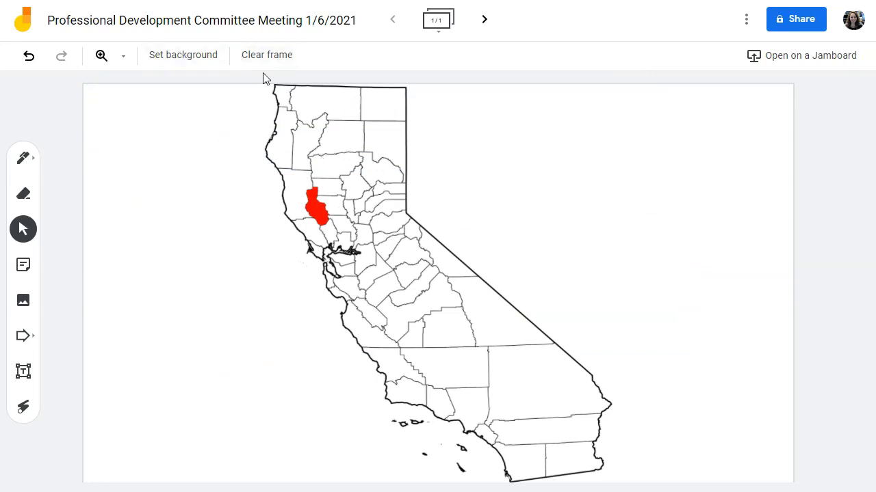
{"action": "left_click", "coordinate": [200, 58]}
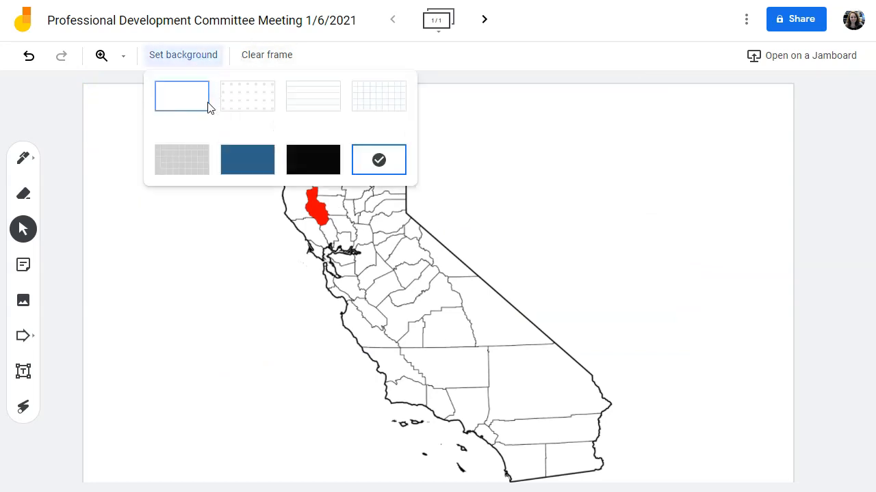
{"action": "left_click", "coordinate": [191, 97]}
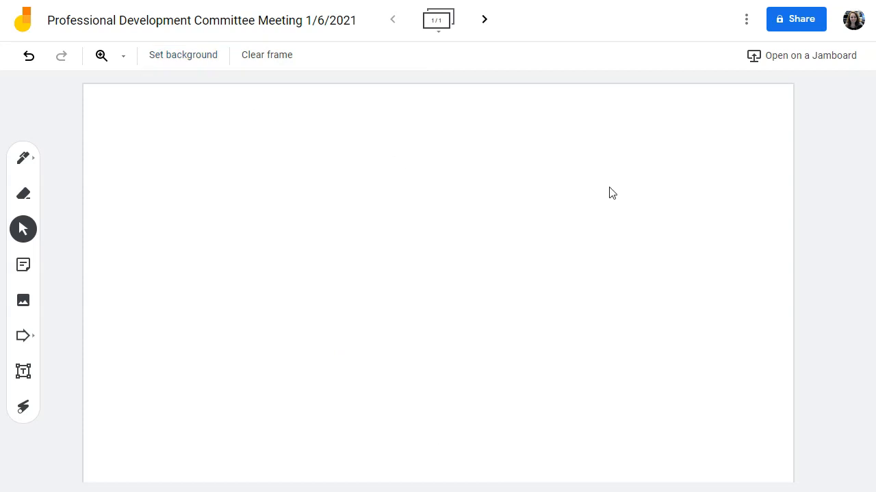
- Paste the quadratic formula image, place it in the frame's upper-left corner, enlarge it to about half the frame's width, and deselect it
{"action": "key", "text": "ctrl+v"}
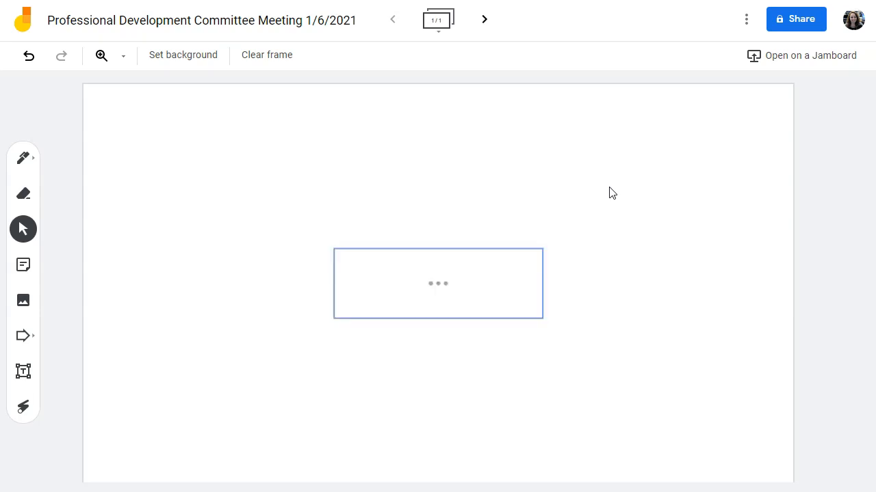
{"action": "left_click_drag", "start_coordinate": [513, 271], "coordinate": [250, 122]}
{"action": "left_click_drag", "start_coordinate": [303, 157], "coordinate": [470, 216]}
{"action": "left_click", "coordinate": [625, 290]}
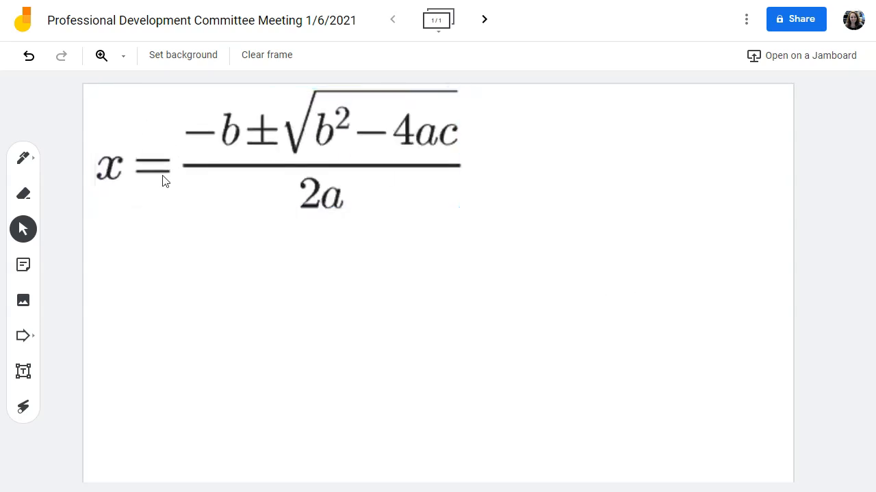
- Draw a curved arrow with the black pen below the formula, sweeping down and up to the east
{"action": "left_click", "coordinate": [27, 162]}
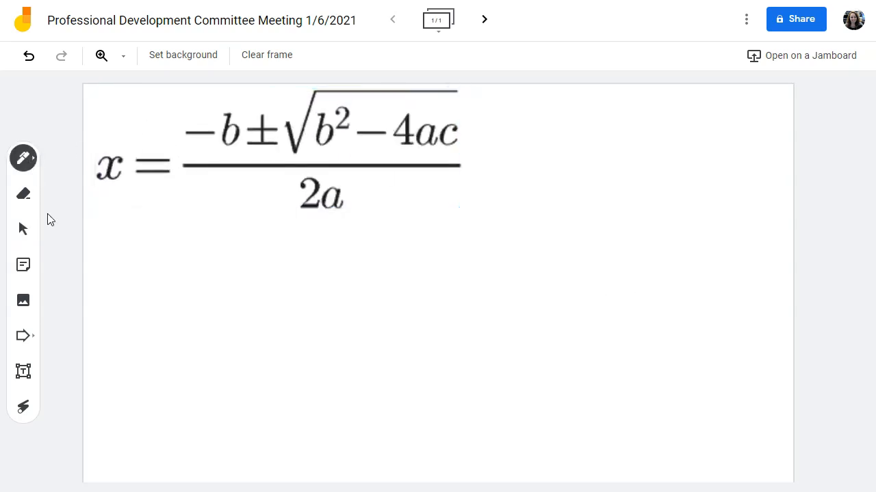
{"action": "left_click", "coordinate": [23, 159]}
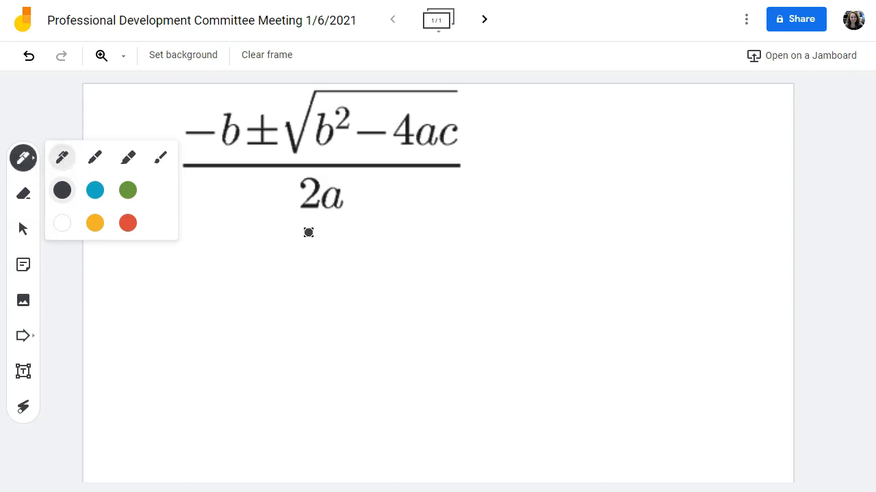
{"action": "mouse_move", "coordinate": [275, 238]}
{"action": "left_mouse_down"}
{"action": "mouse_move", "coordinate": [502, 252]}
{"action": "mouse_move", "coordinate": [495, 271]}
{"action": "left_mouse_up"}
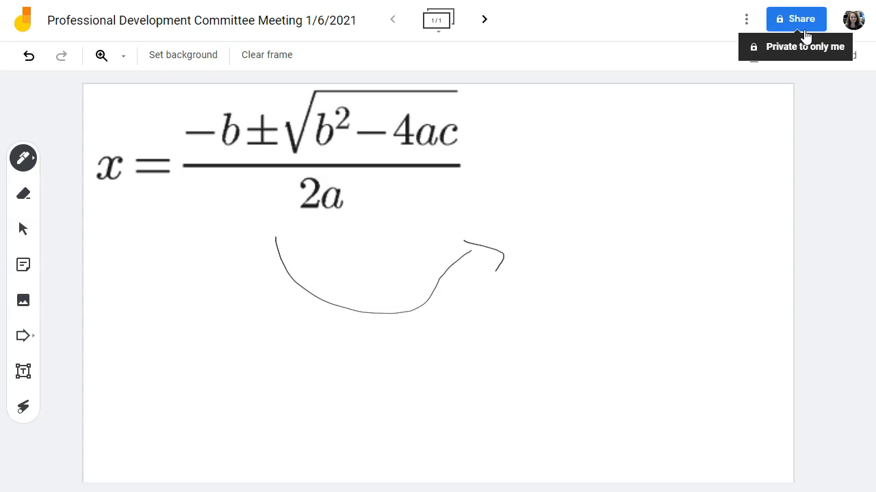
- Open the jam's sharing settings and change the link access to Hartnell College
{"action": "left_click", "coordinate": [746, 20]}
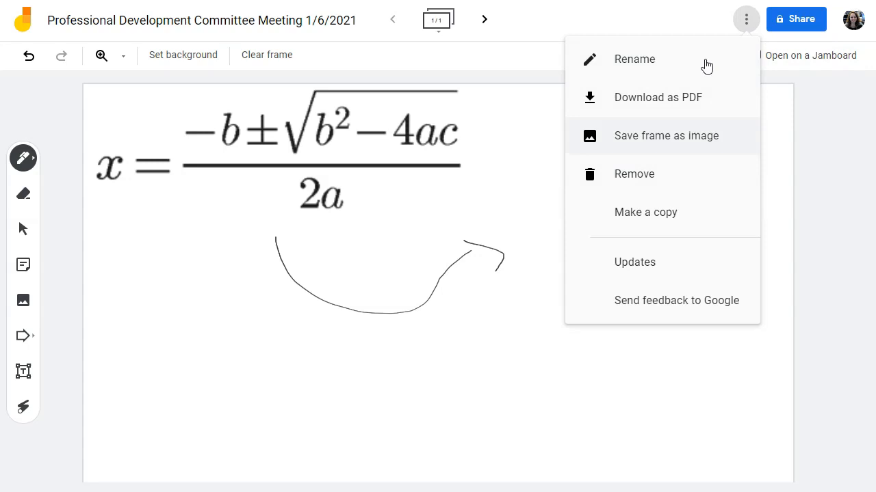
{"action": "left_click", "coordinate": [803, 21]}
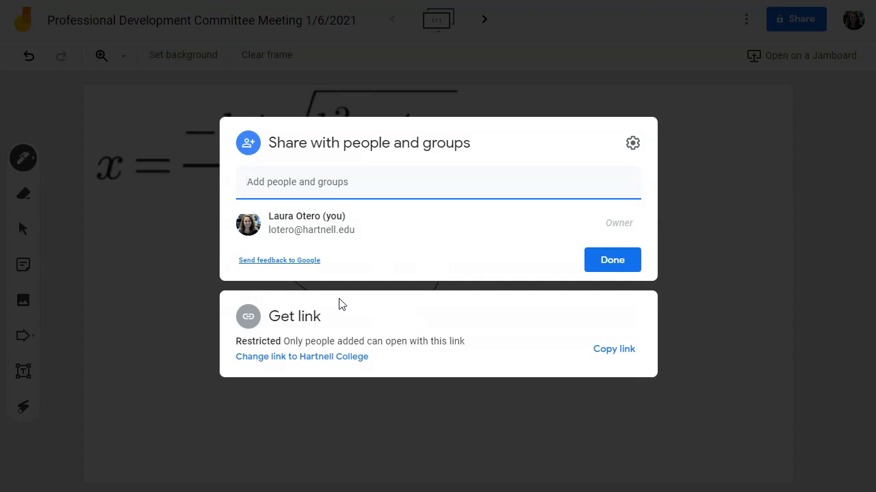
{"action": "left_click", "coordinate": [282, 279]}
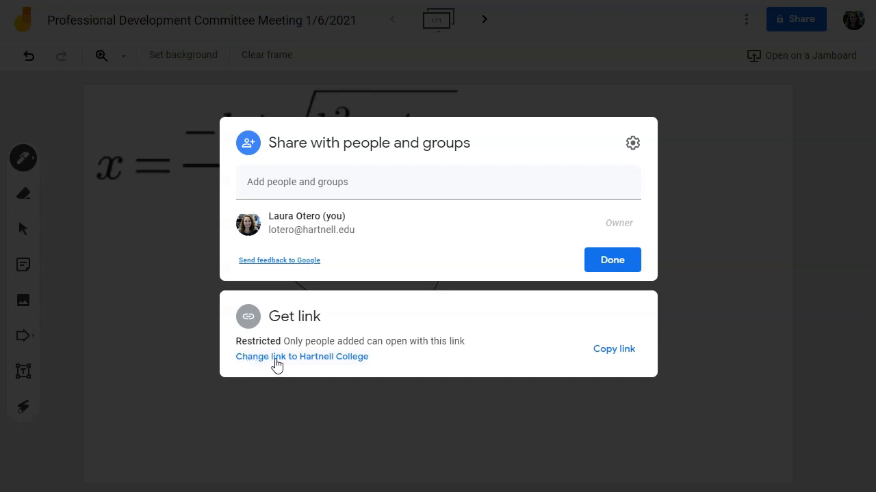
{"action": "left_click", "coordinate": [305, 358]}
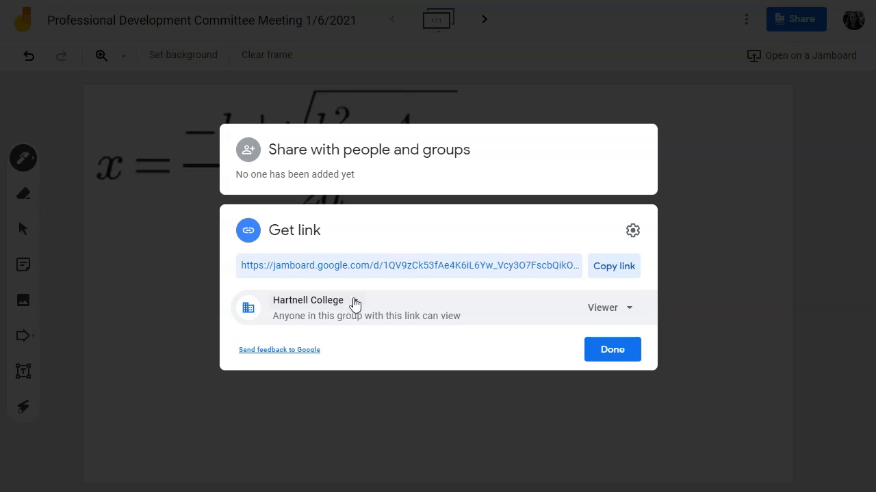
- Extend the link access to Anyone with the link and set the link's role to Editor
{"action": "left_click", "coordinate": [355, 301]}
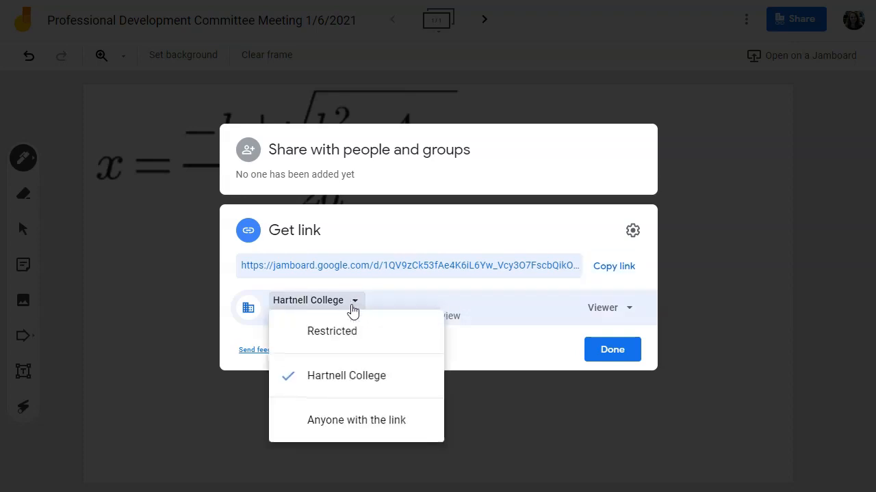
{"action": "left_click", "coordinate": [329, 421]}
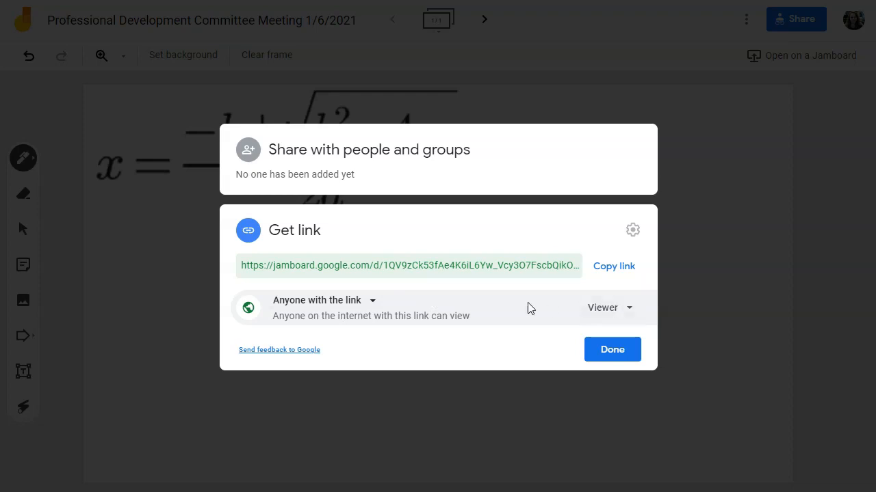
{"action": "left_click", "coordinate": [630, 311]}
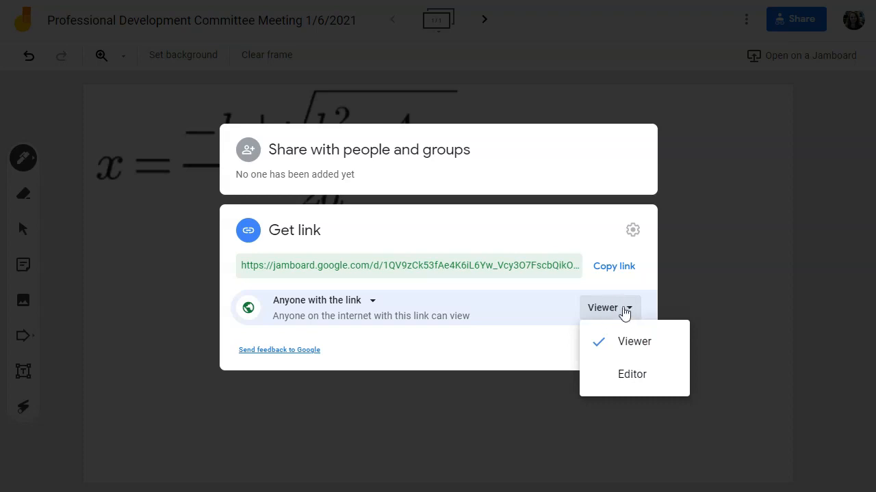
{"action": "left_click", "coordinate": [630, 375]}
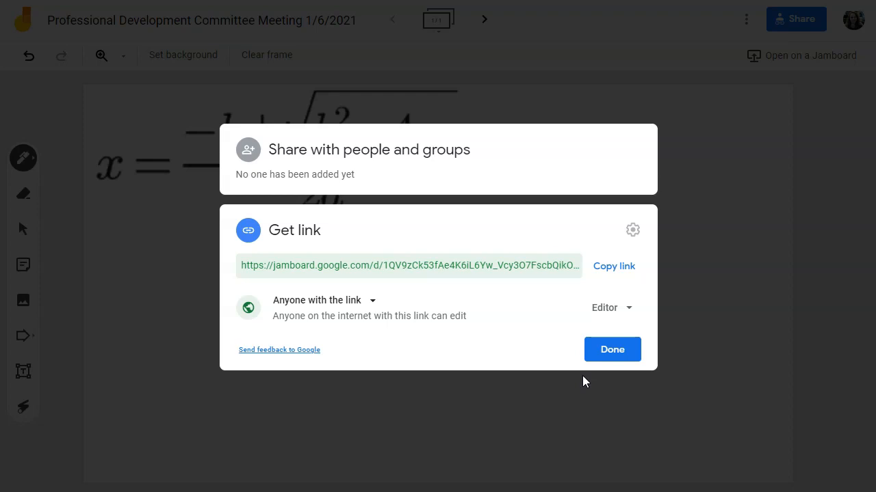
- Keep the Editor role for the link, copy the sharing link, and finish sharing
{"action": "left_click", "coordinate": [621, 308]}
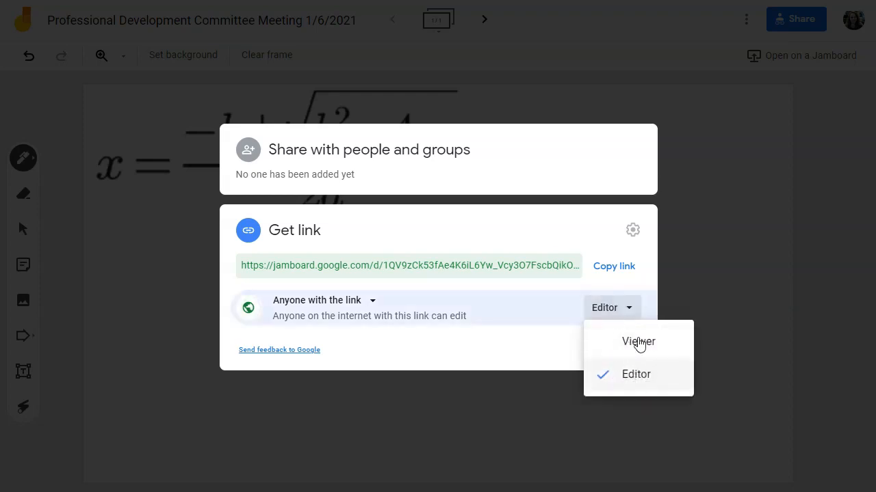
{"action": "left_click", "coordinate": [641, 293]}
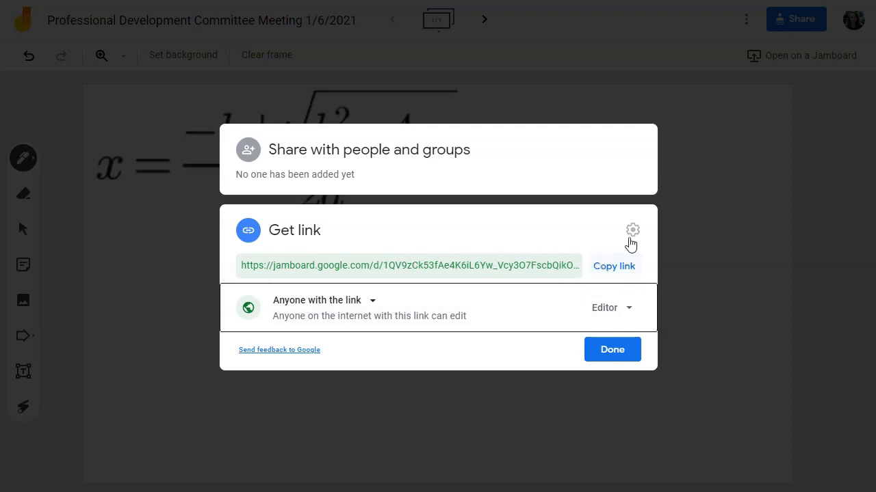
{"action": "left_click", "coordinate": [619, 274]}
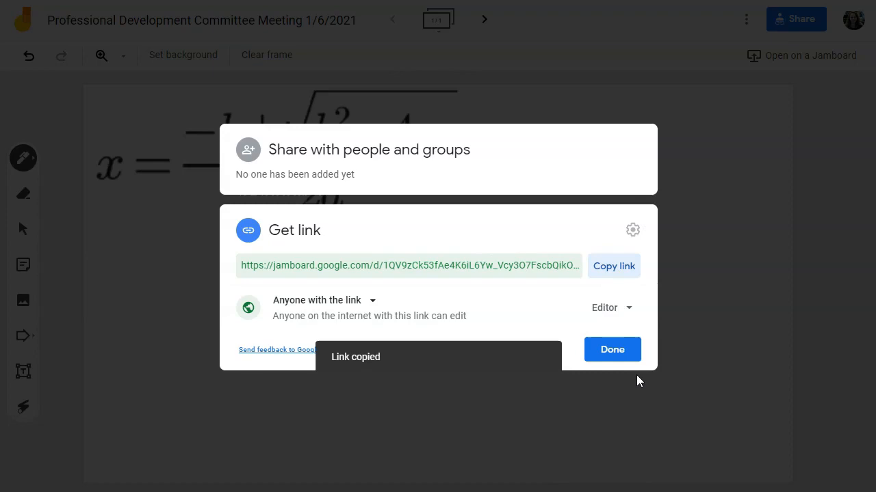
{"action": "left_click", "coordinate": [615, 353]}
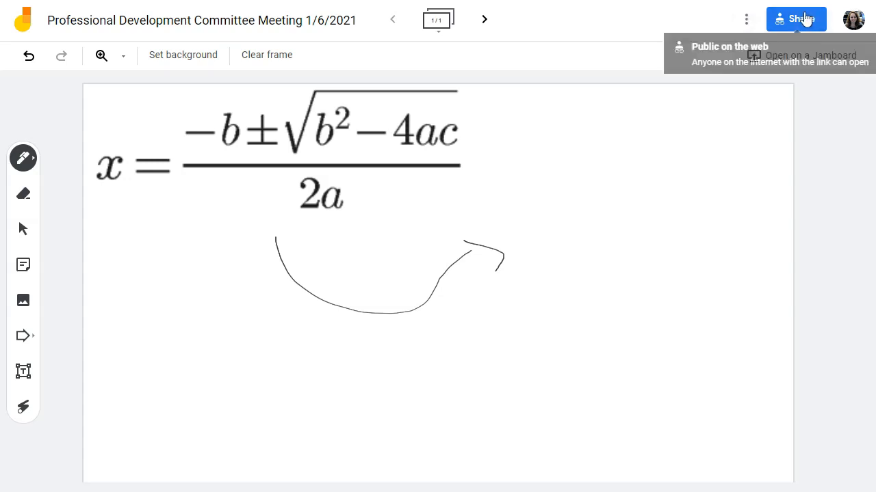
- Examine the name, folder and sharing options for making a copy of the jam, without copying it
{"action": "left_click", "coordinate": [745, 22]}
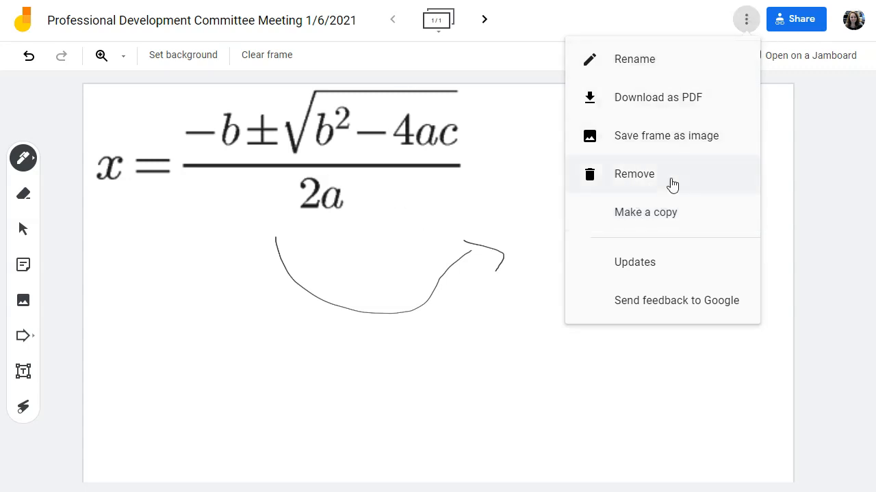
{"action": "left_click", "coordinate": [646, 215]}
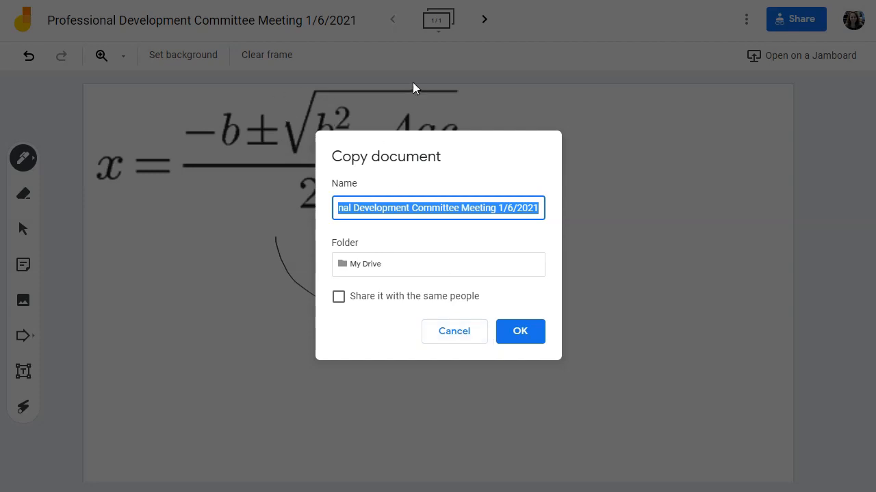
{"action": "left_click", "coordinate": [450, 339]}
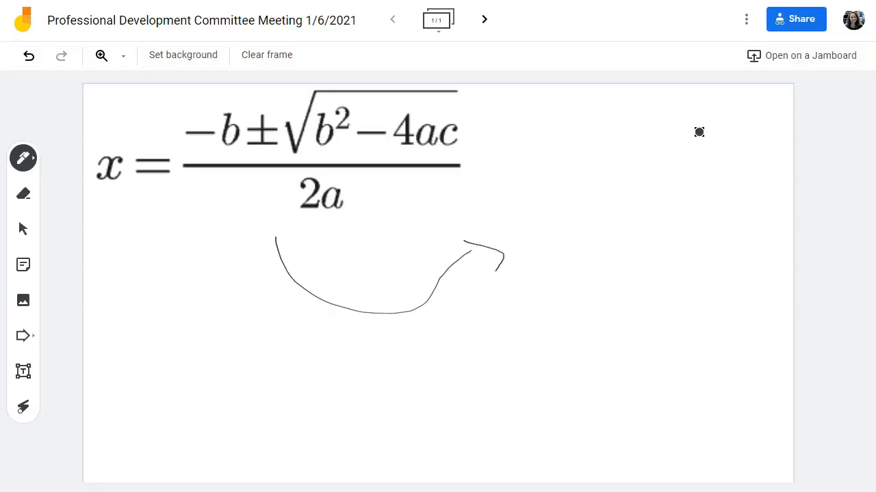
{"action": "left_click", "coordinate": [748, 23]}
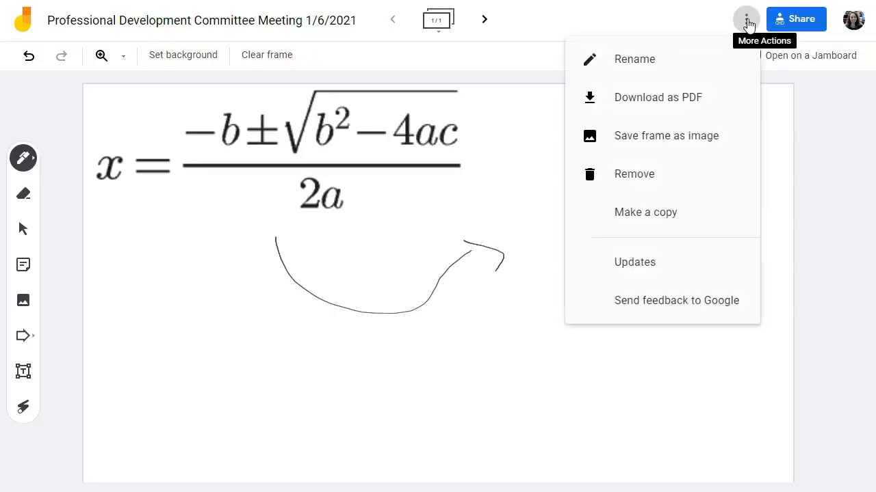
{"action": "left_click", "coordinate": [747, 23]}
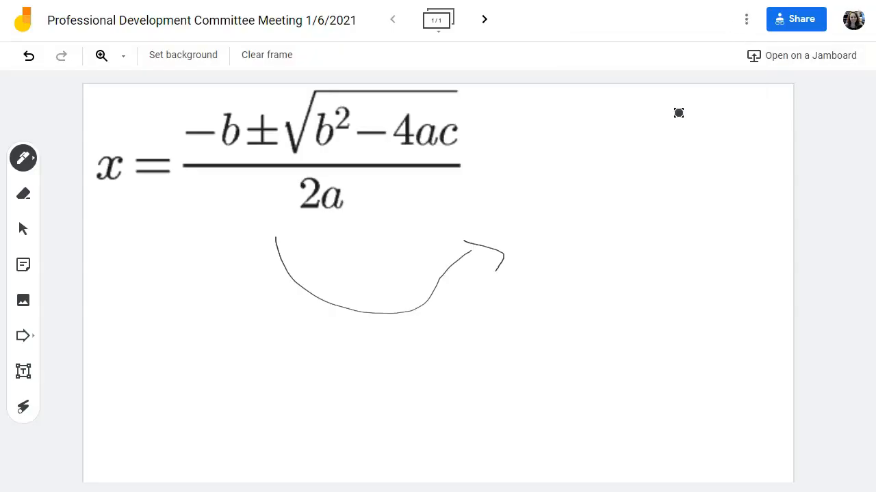